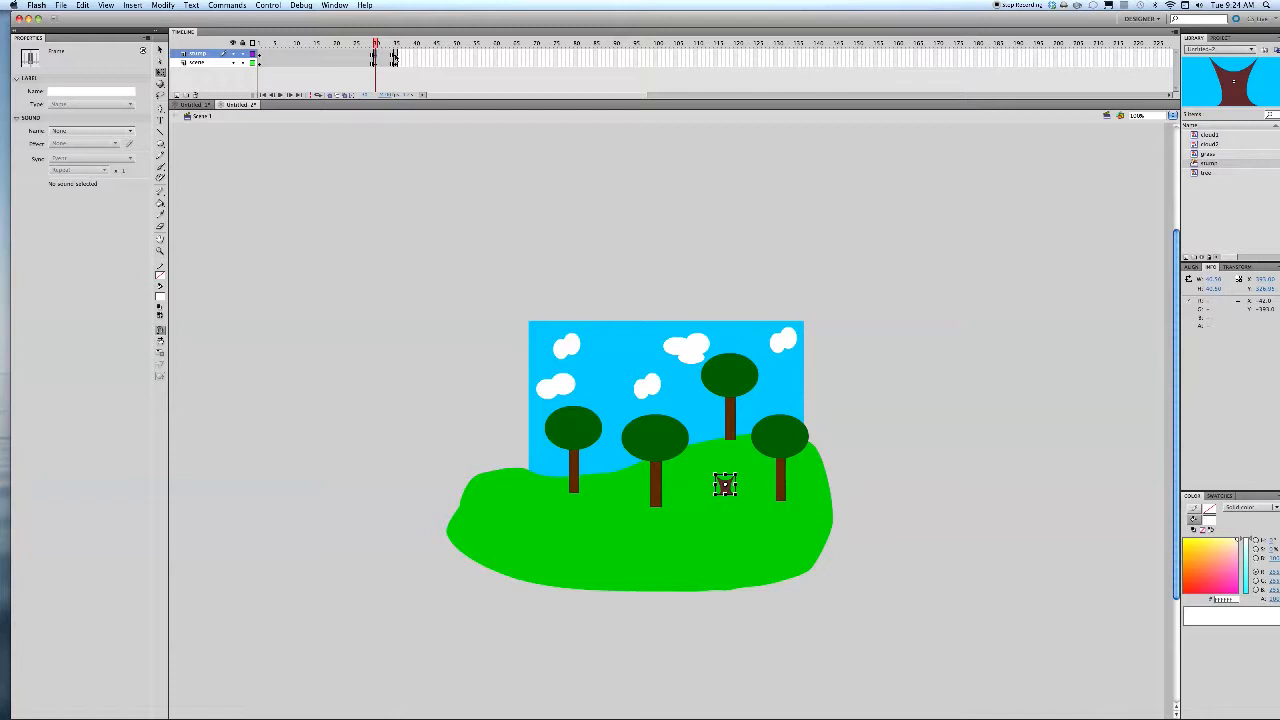
Compare the scene at the stump layer's keyframes 1, 30 and 35.
left_click(394, 56)
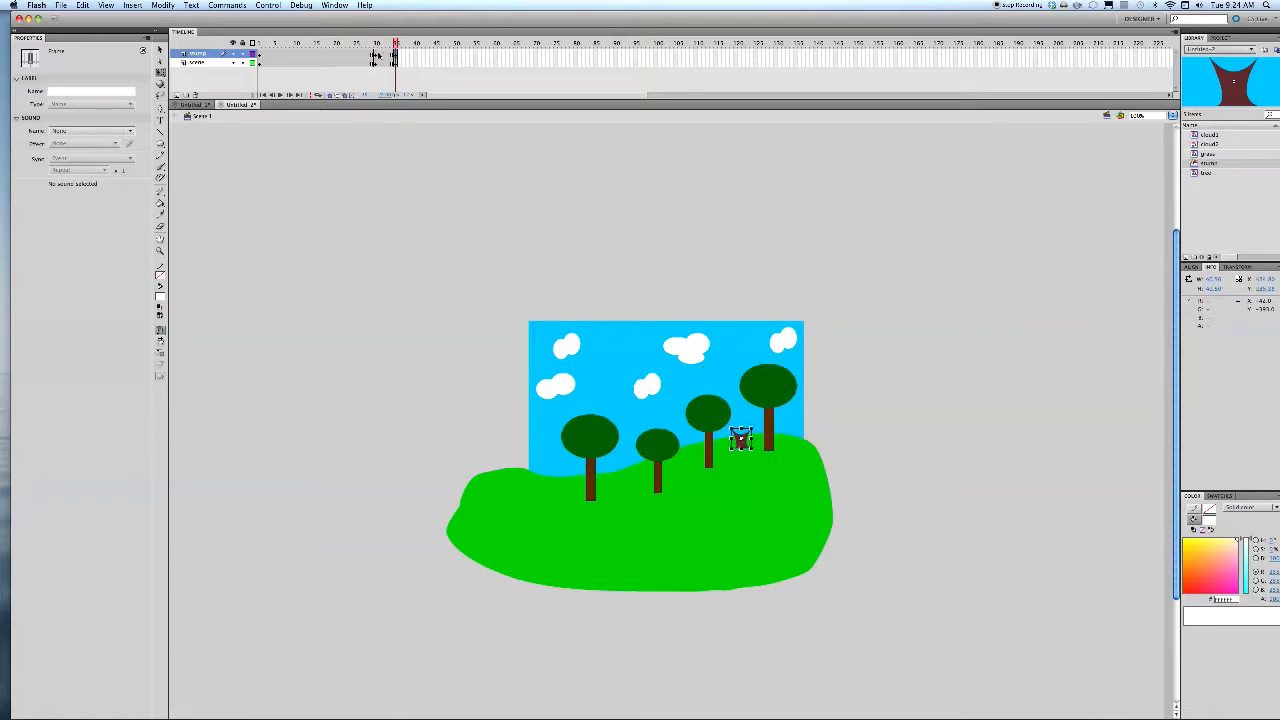
left_click(260, 54)
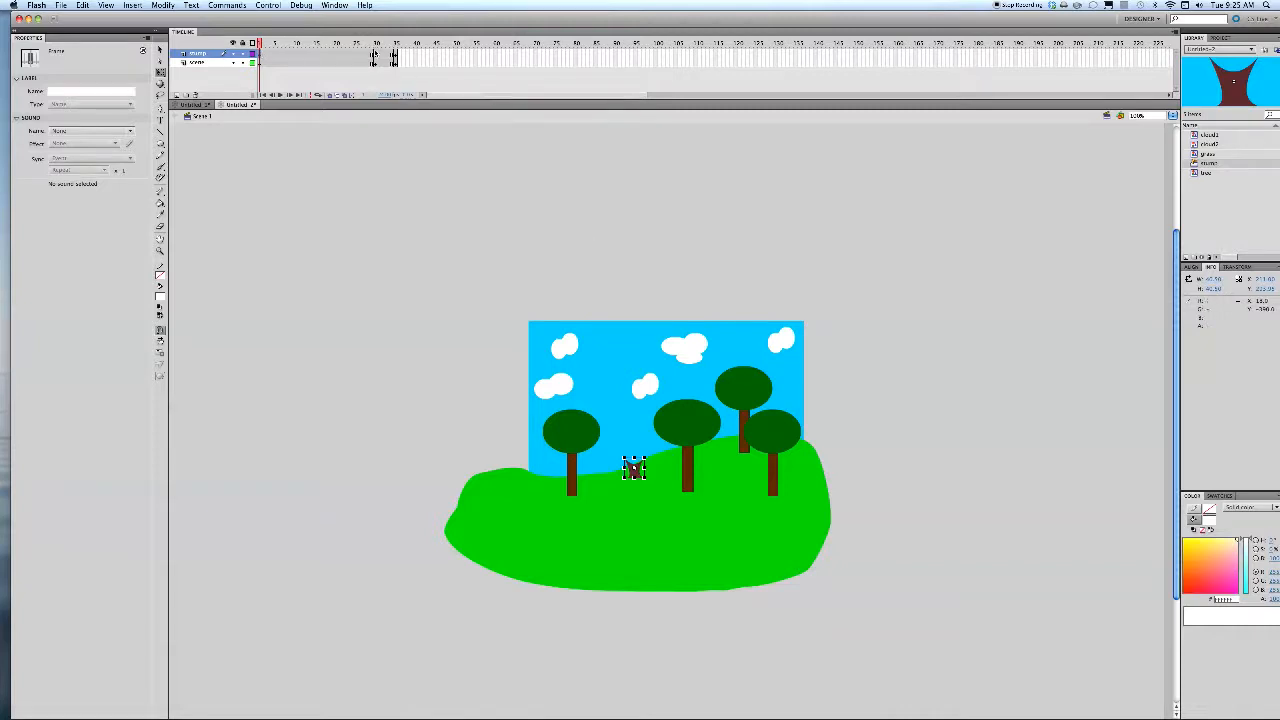
left_click(376, 57)
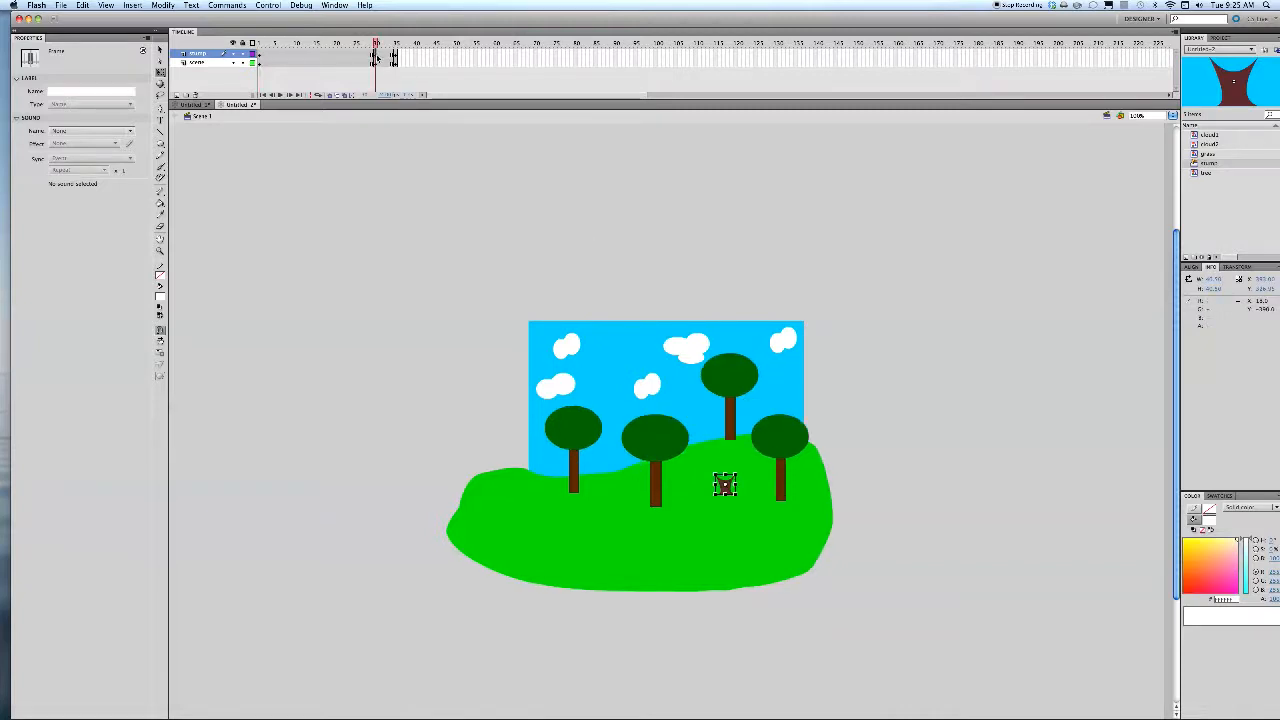
left_click(393, 57)
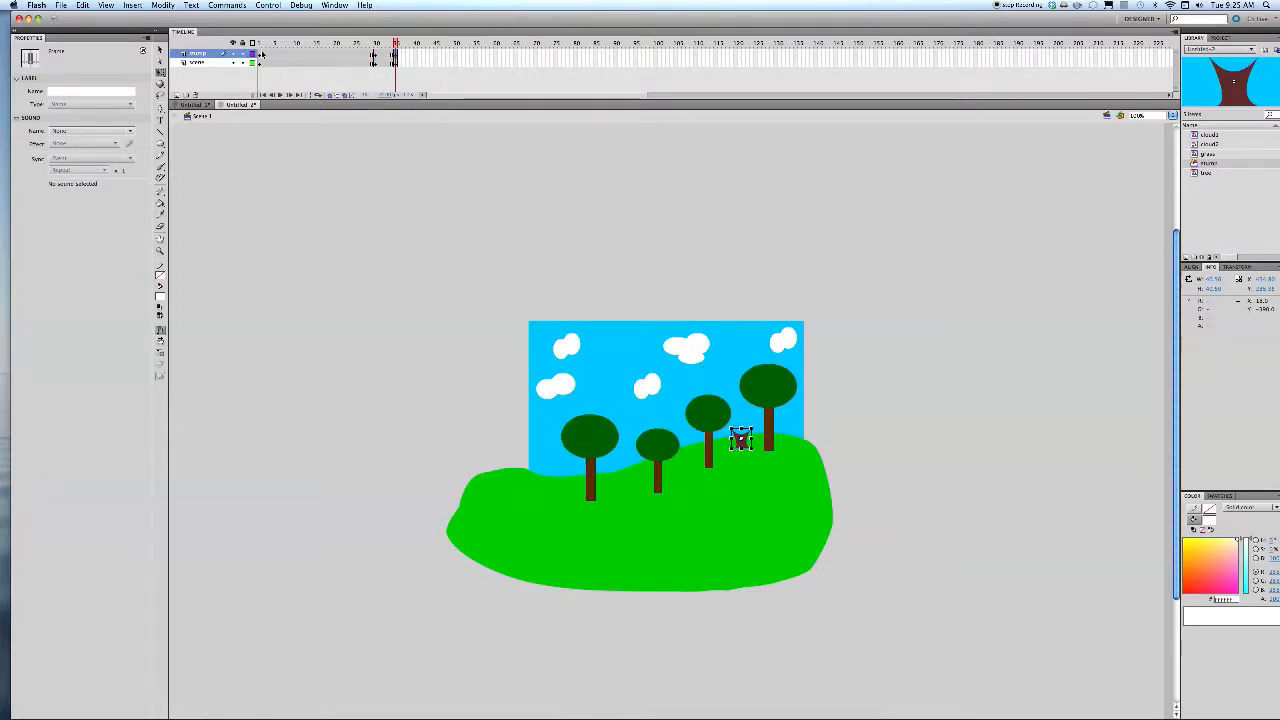
left_click(262, 55)
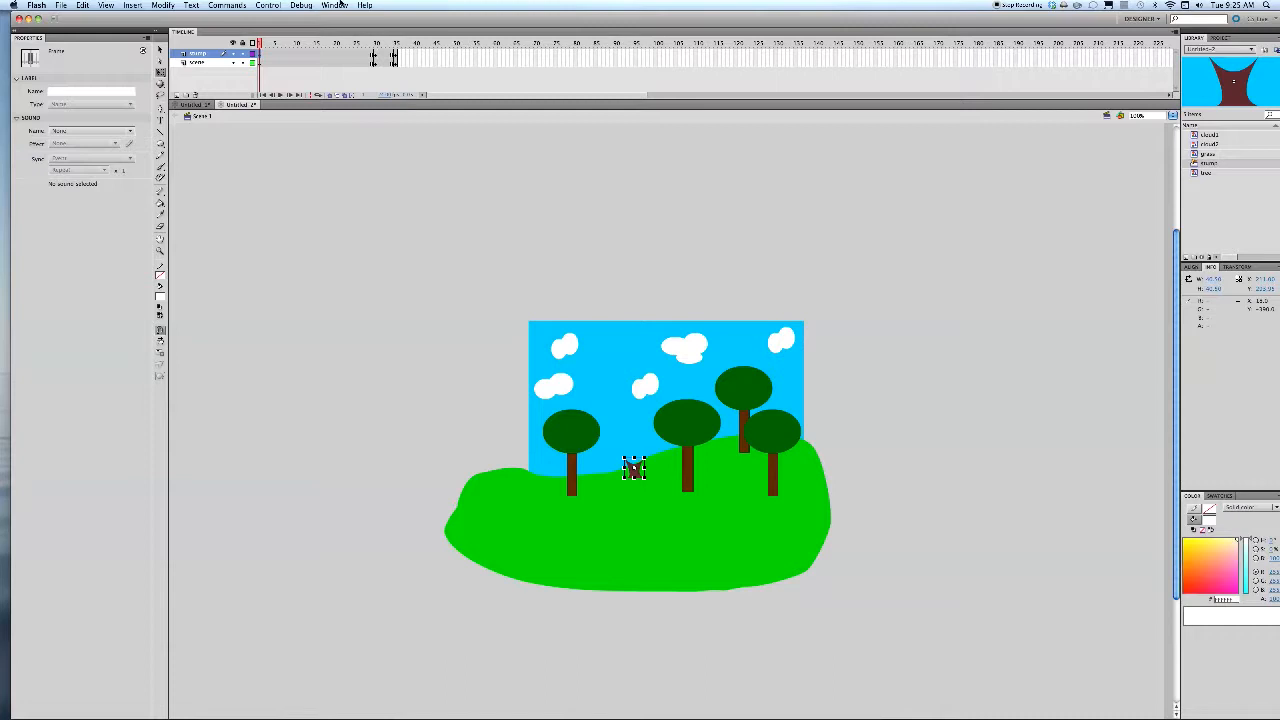
Open the Actions window, widen it and place it below the timeline so the frames stay accessible.
left_click(336, 6)
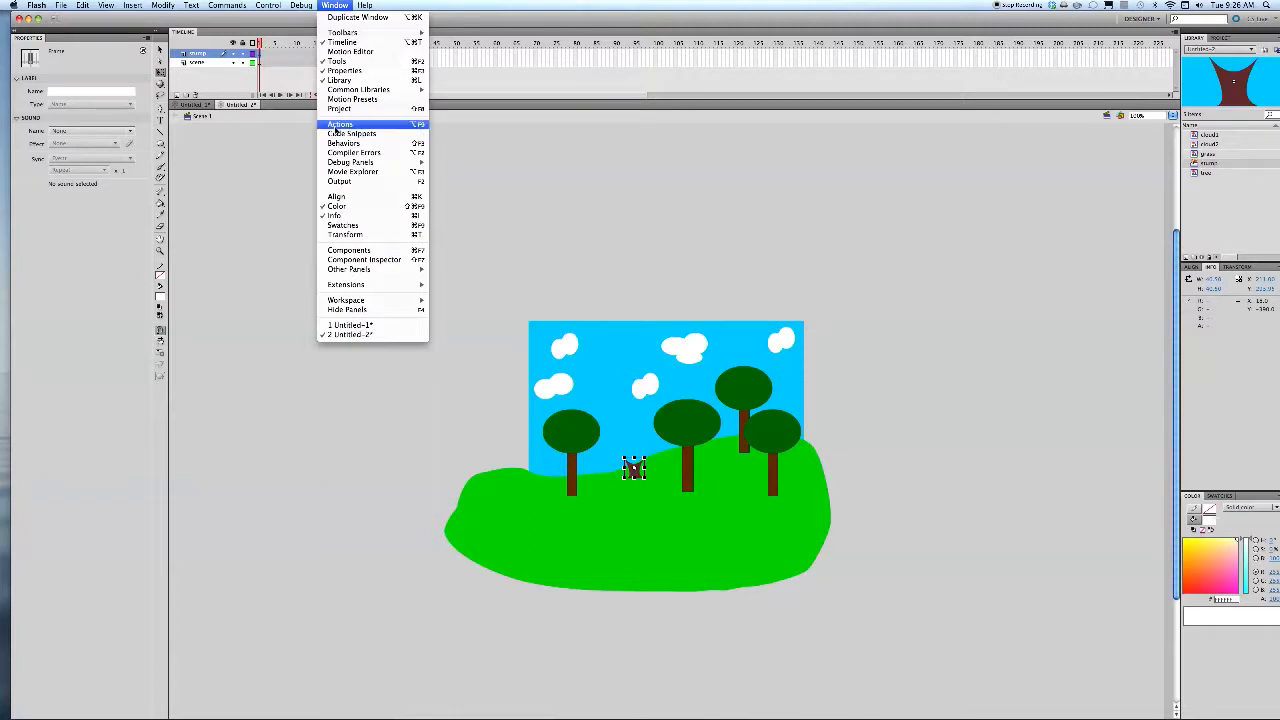
left_click(337, 124)
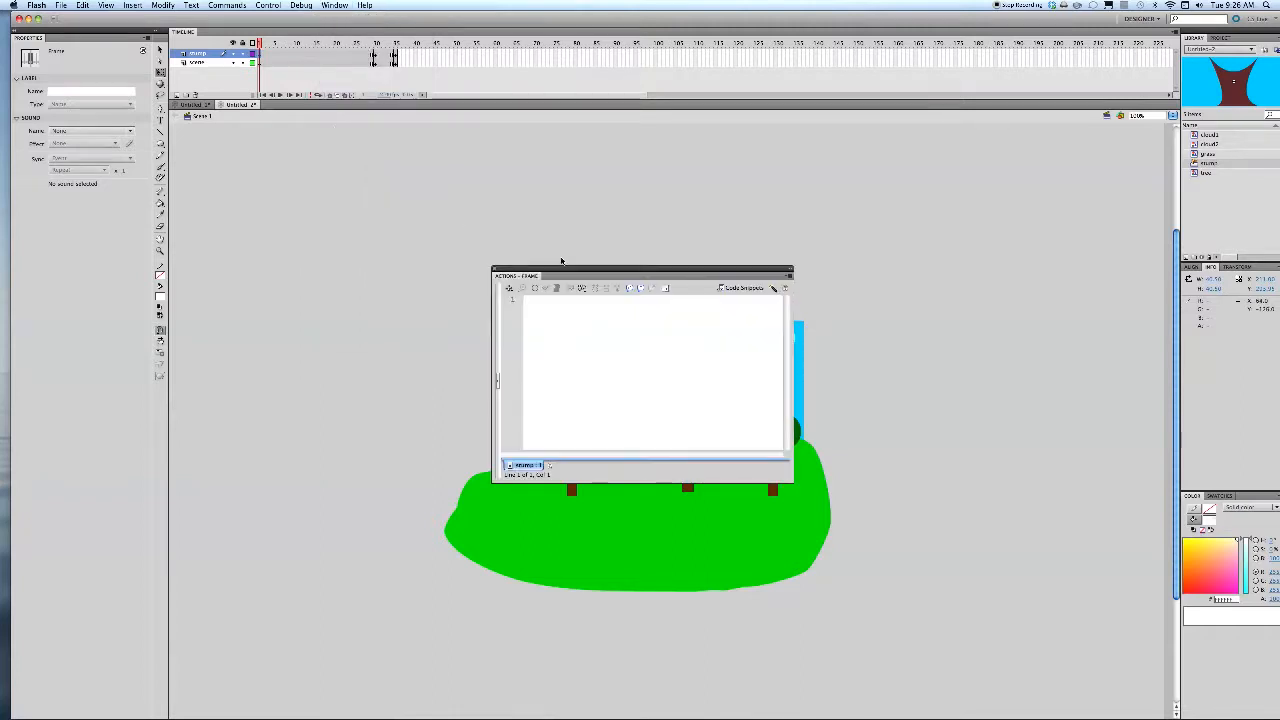
left_click_drag(561, 262, 140, 36)
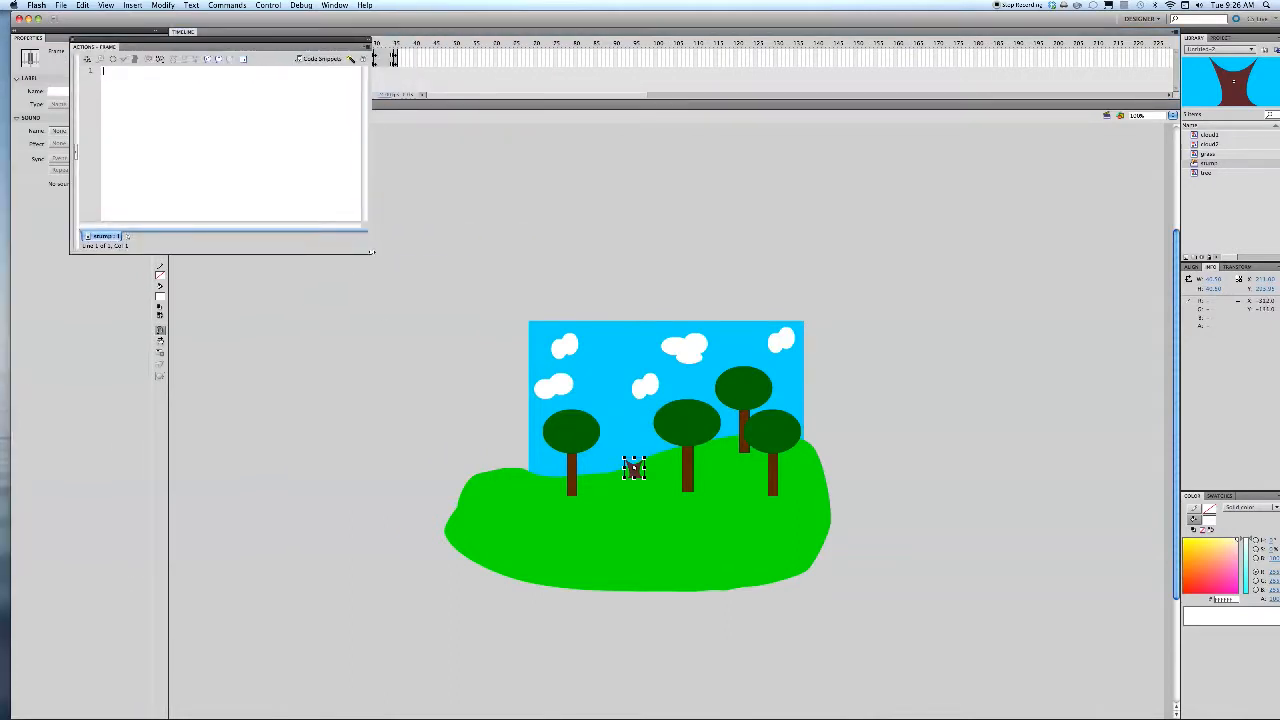
left_click_drag(371, 251, 481, 252)
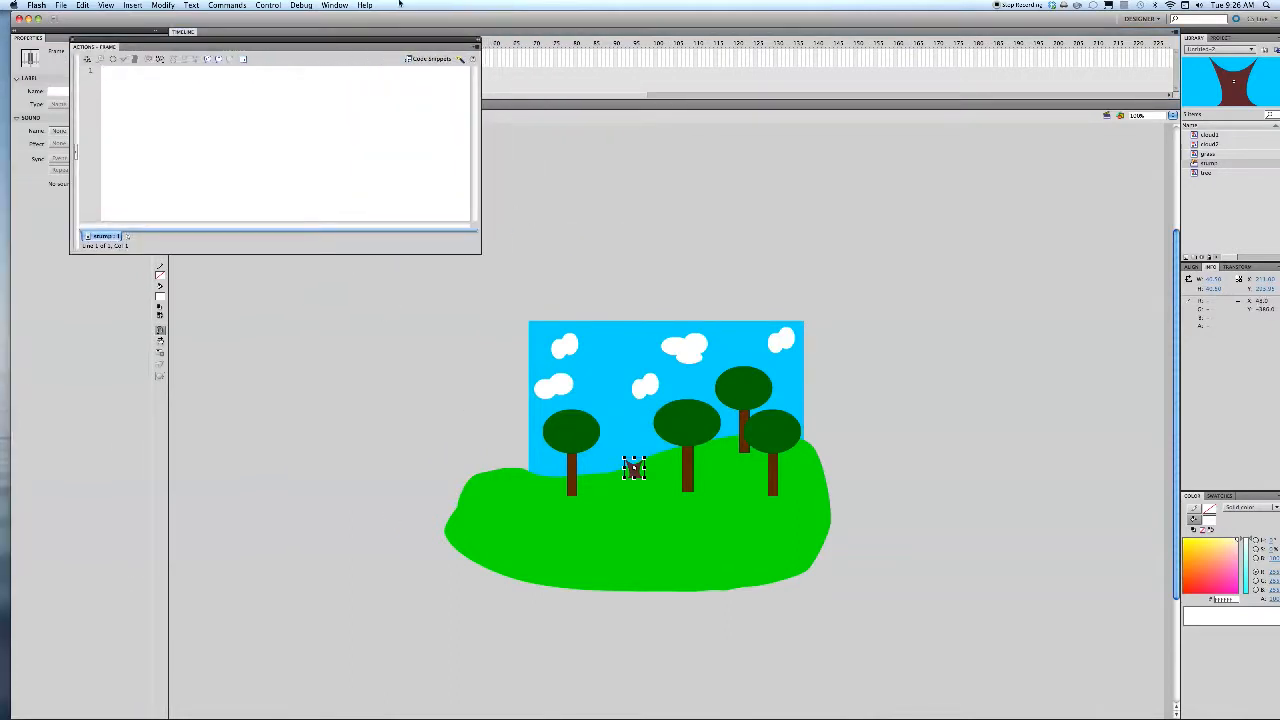
left_click_drag(388, 45, 410, 231)
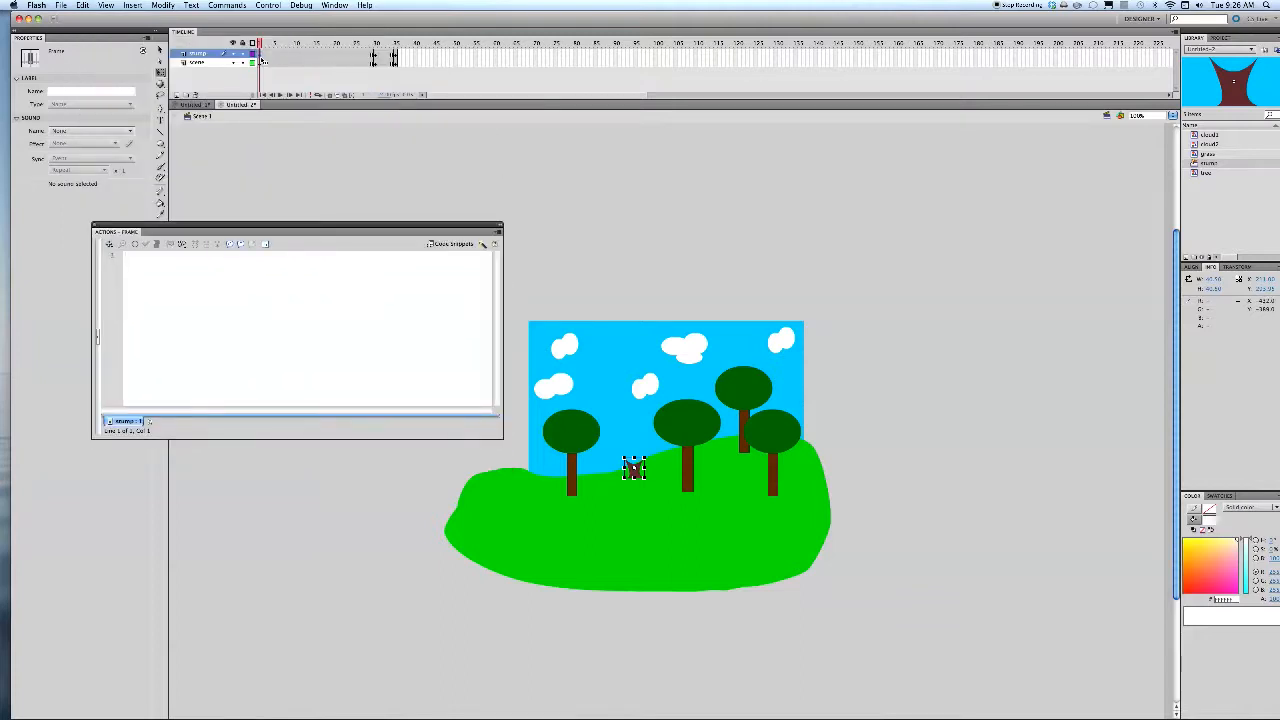
Add a new layer above the stump layer and name it "actions".
left_click(262, 61)
left_click(220, 75)
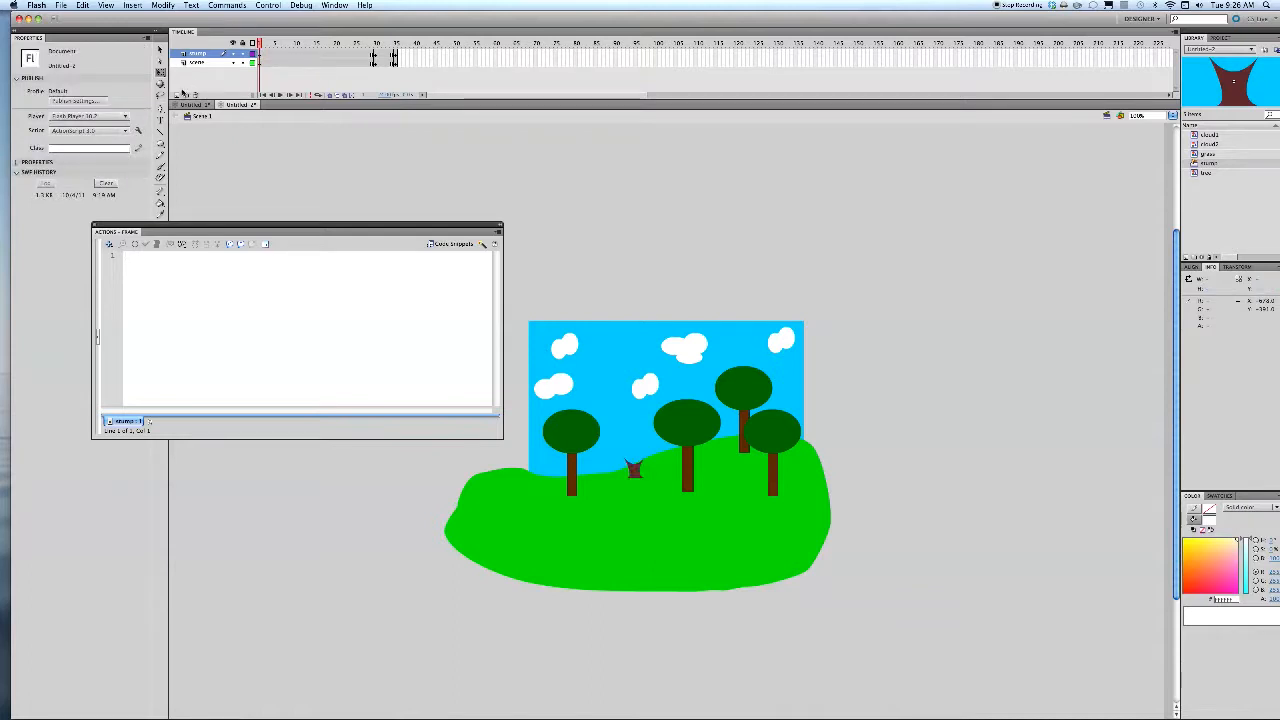
left_click(180, 96)
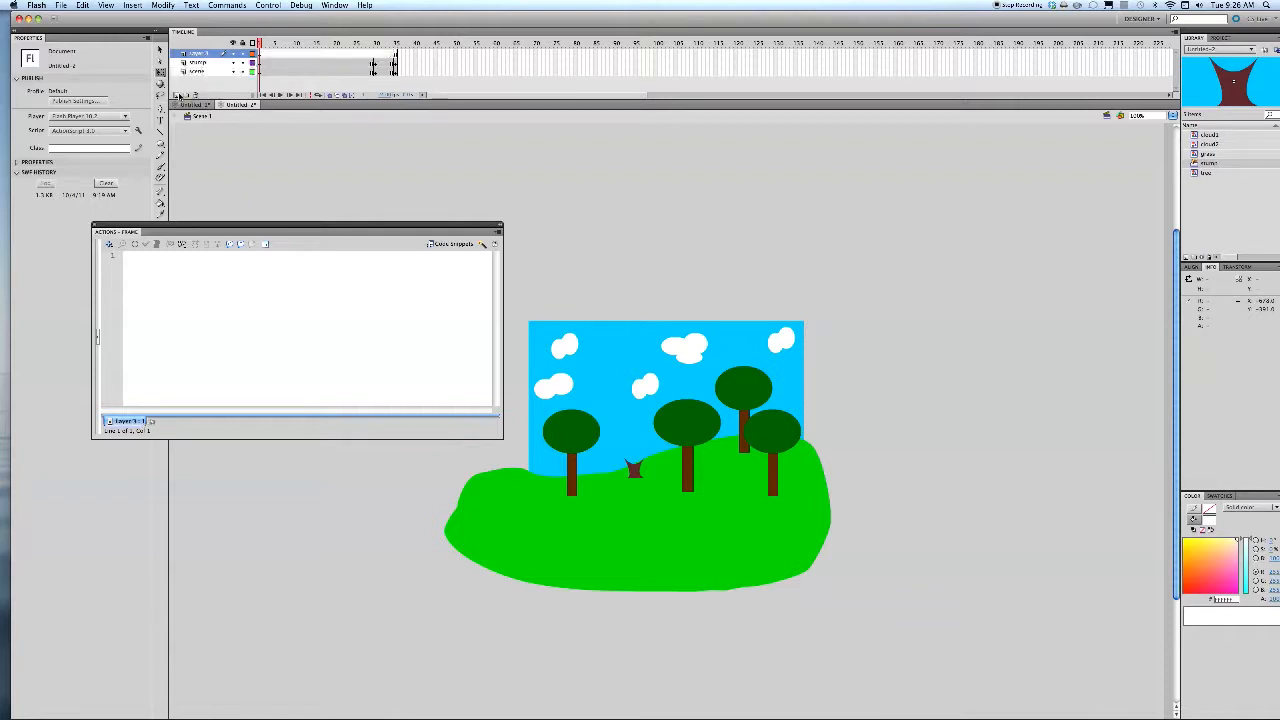
left_click(260, 53)
left_click(193, 53)
double_click(193, 53)
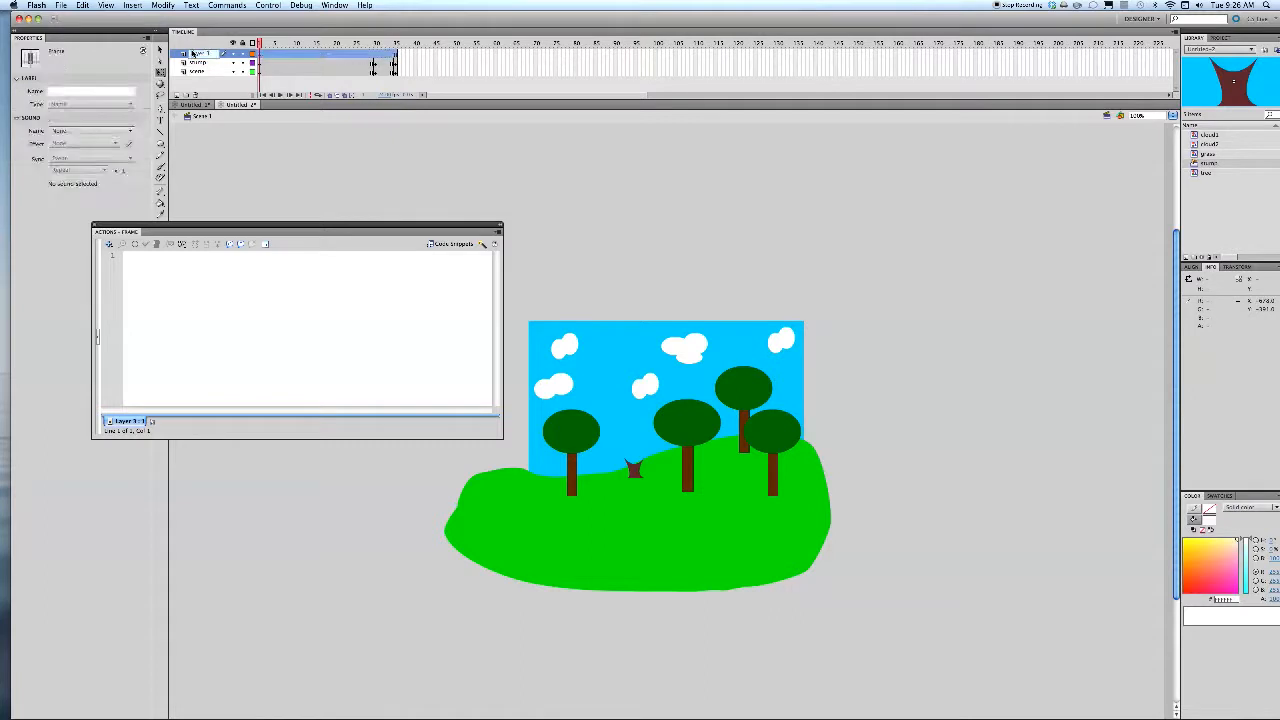
type("actions")
Add the script "stop();" to frame 1 of the actions layer.
left_click(261, 55)
left_click(258, 55)
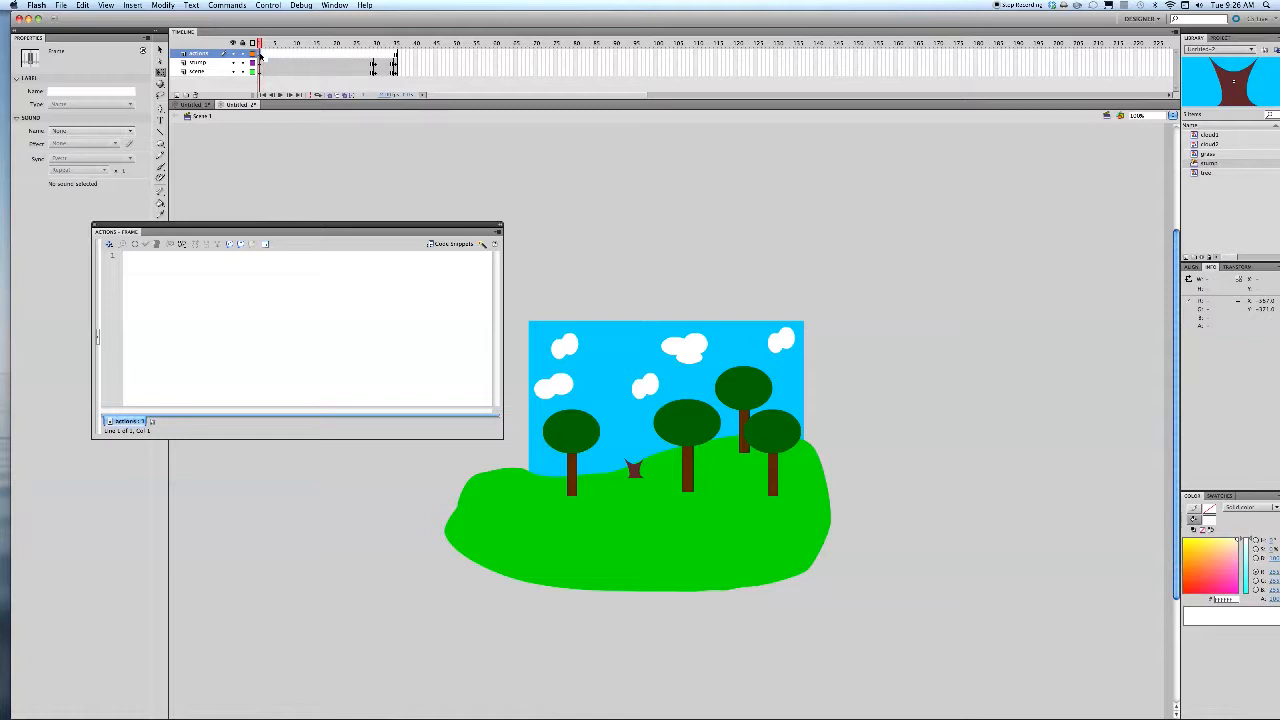
type("stop();")
Insert a keyframe at frame 30 of the actions layer and give it the script "stop();".
left_click(376, 54)
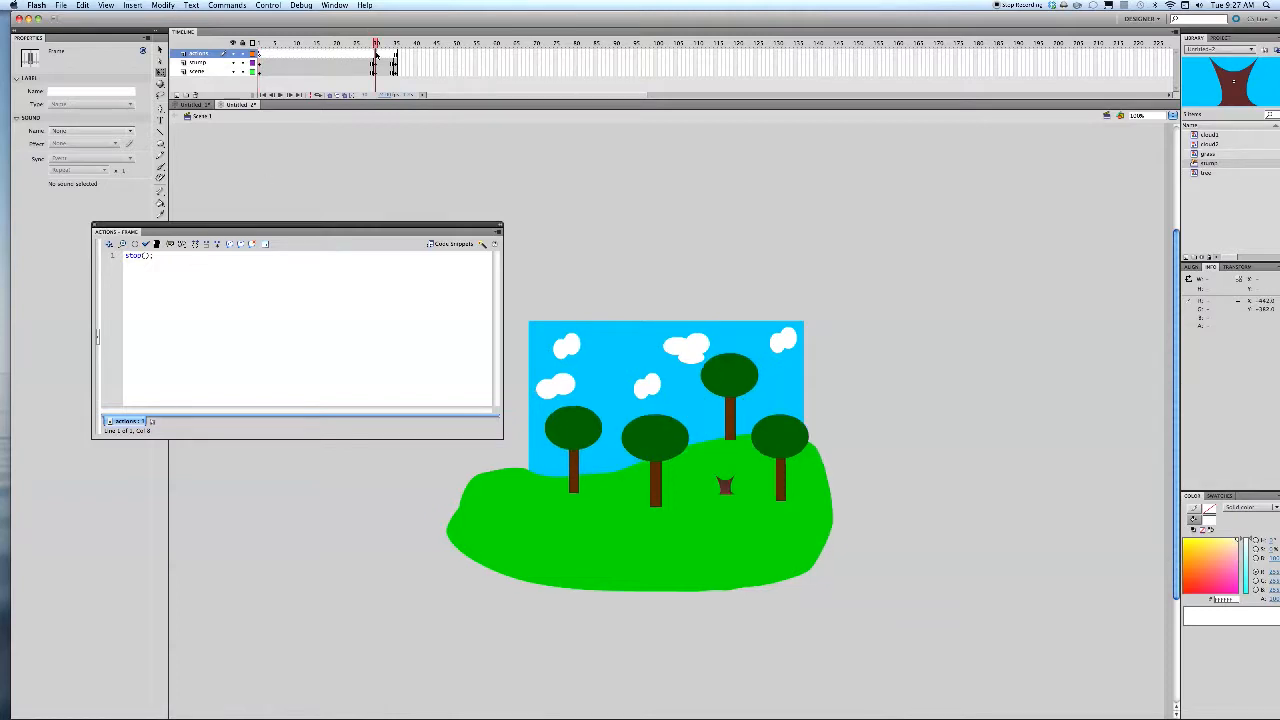
right_click(377, 56)
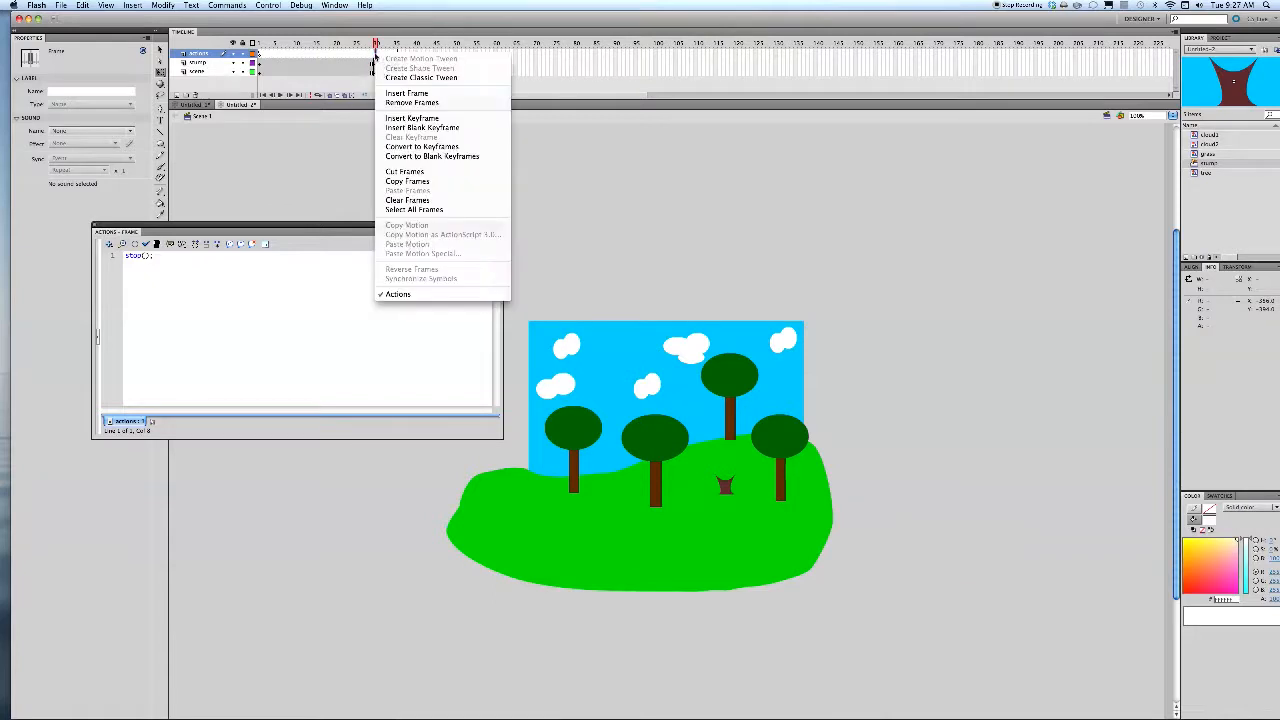
left_click(412, 118)
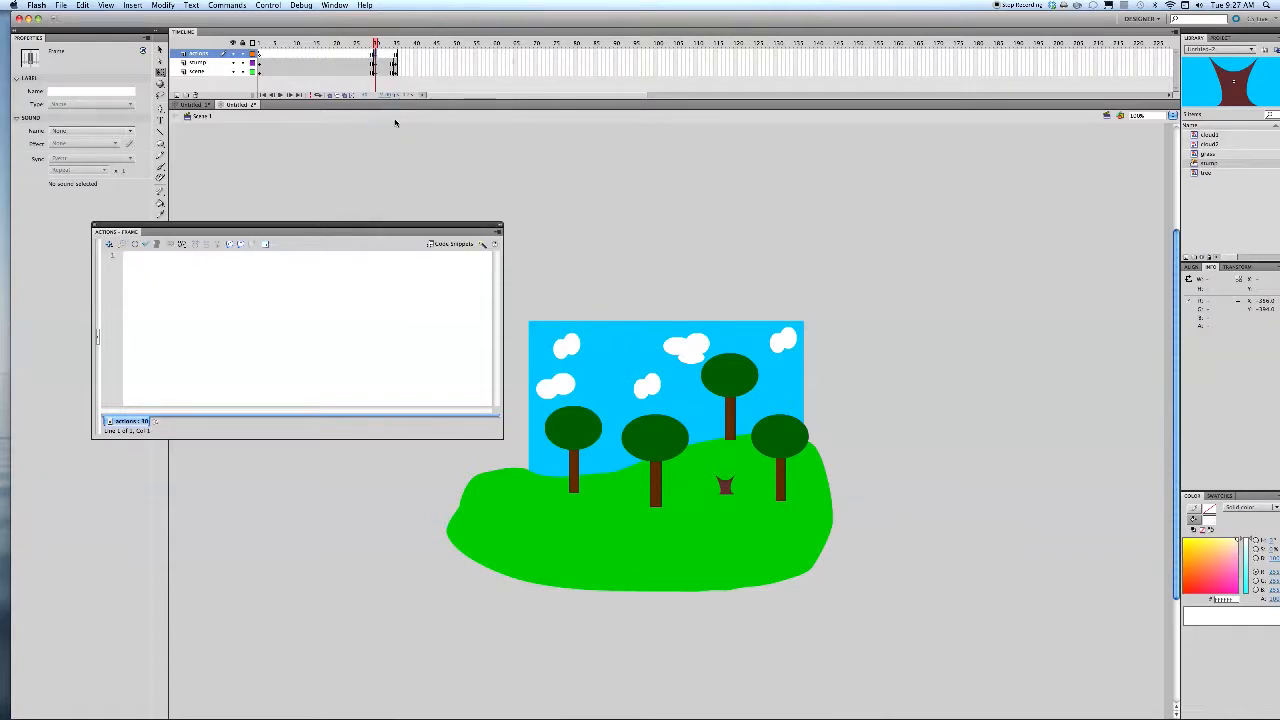
type("stop();")
Insert a keyframe at frame 35 of the actions layer and give it the script "stop();".
left_click(396, 57)
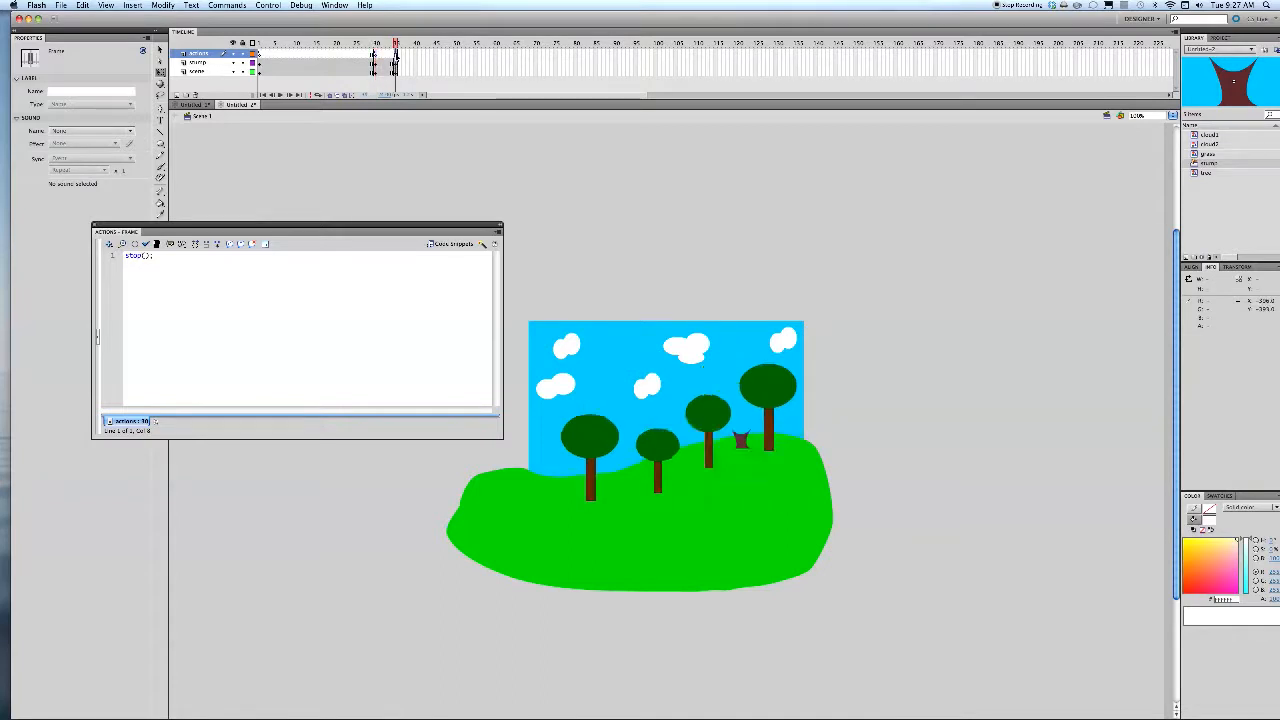
right_click(397, 58)
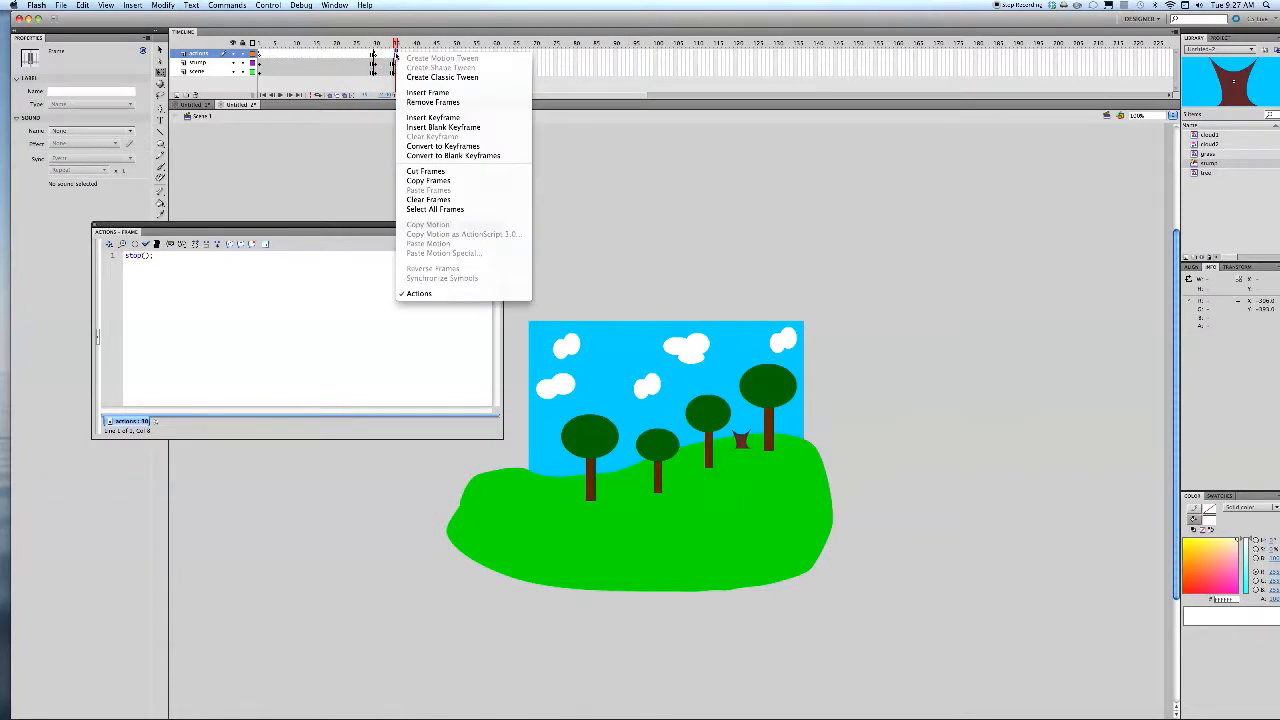
left_click(421, 119)
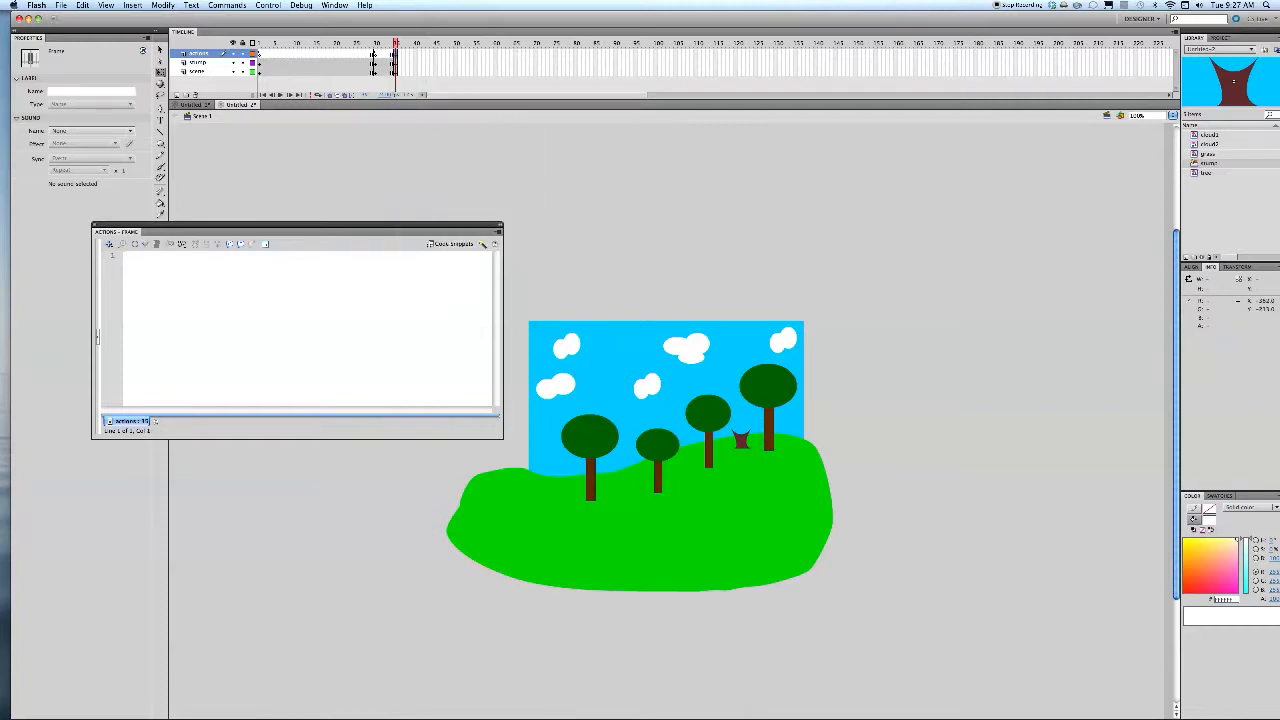
type("stop();")
Return to frame 1 of the actions layer and open Code Snippets beside the script with the Timeline Navigation group expanded.
left_click(375, 57)
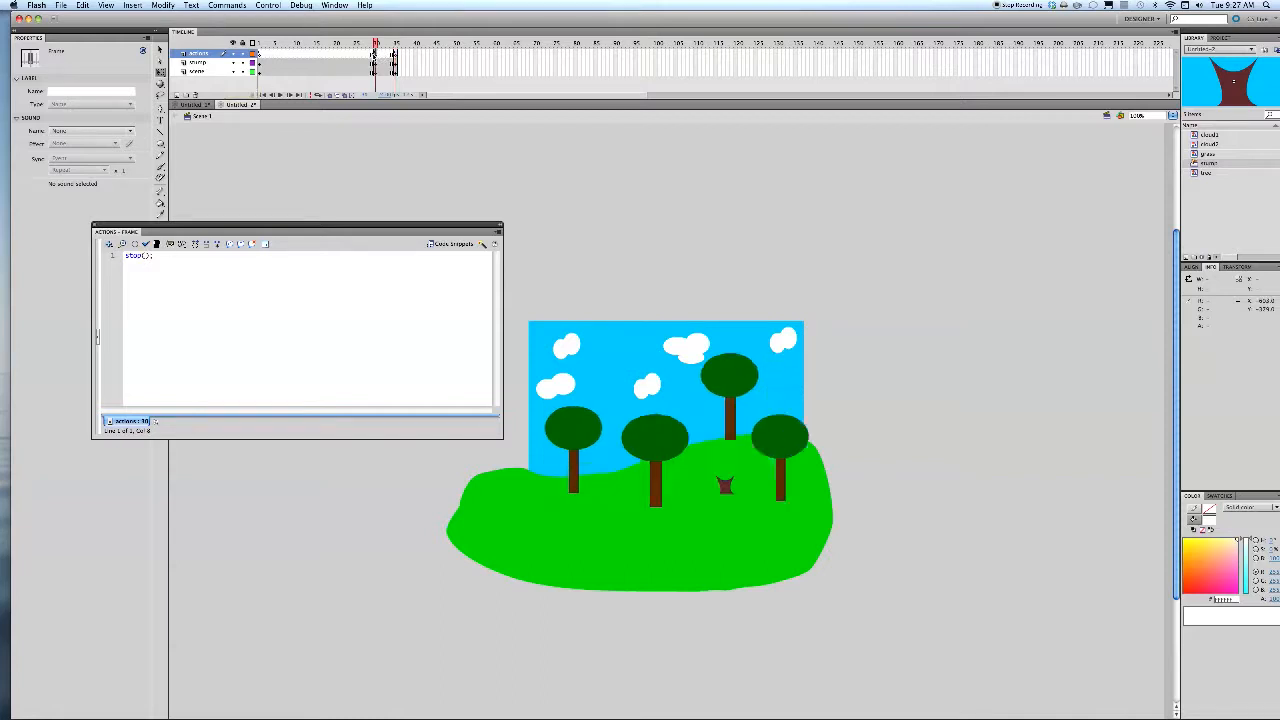
left_click(259, 57)
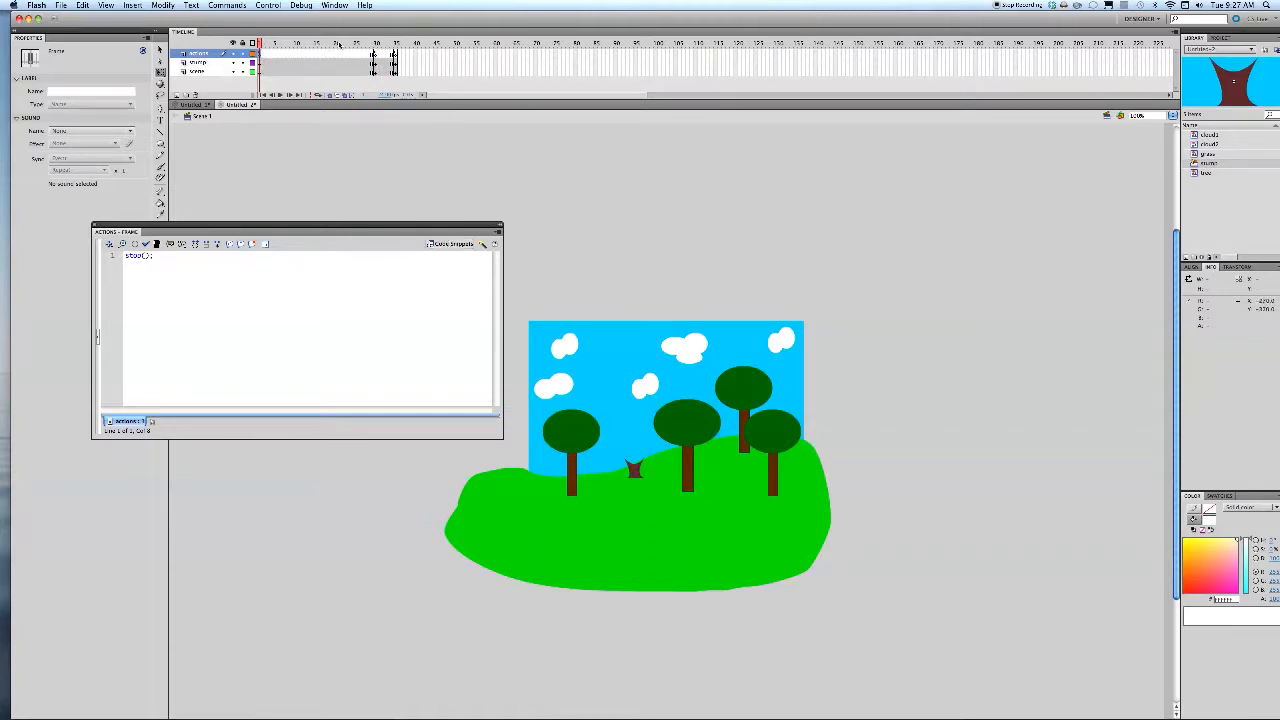
left_click(330, 5)
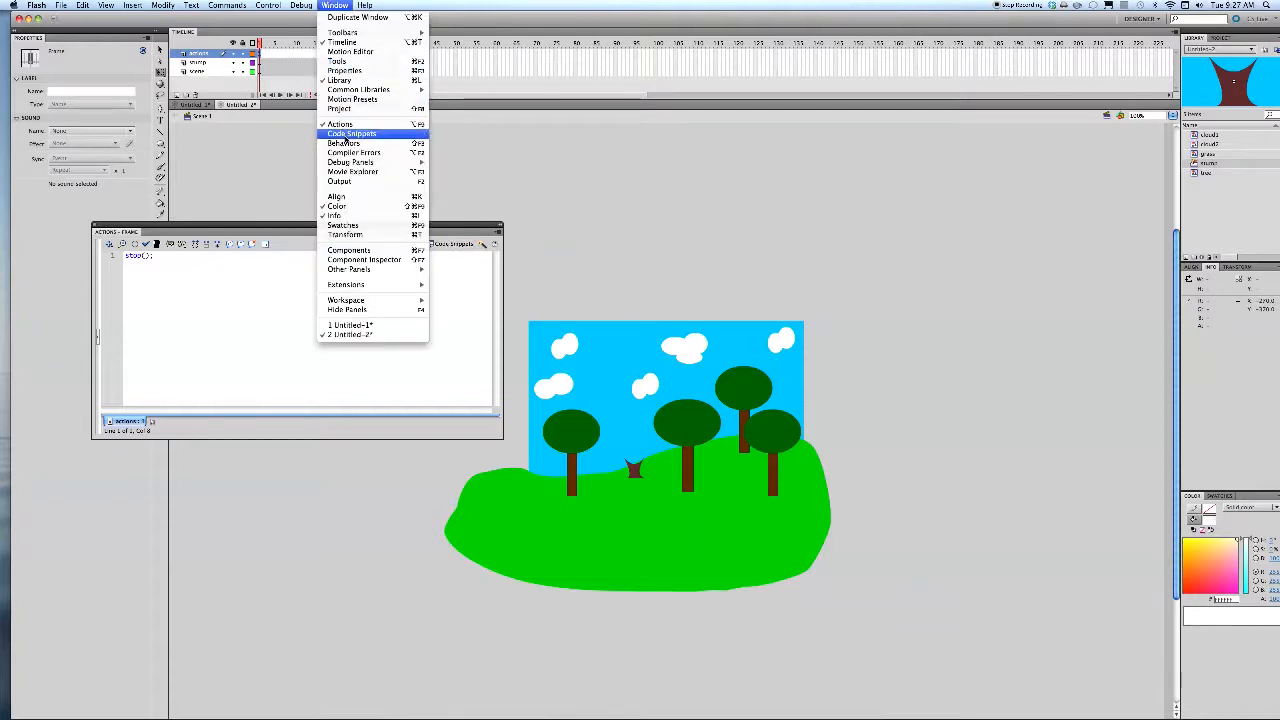
left_click(268, 331)
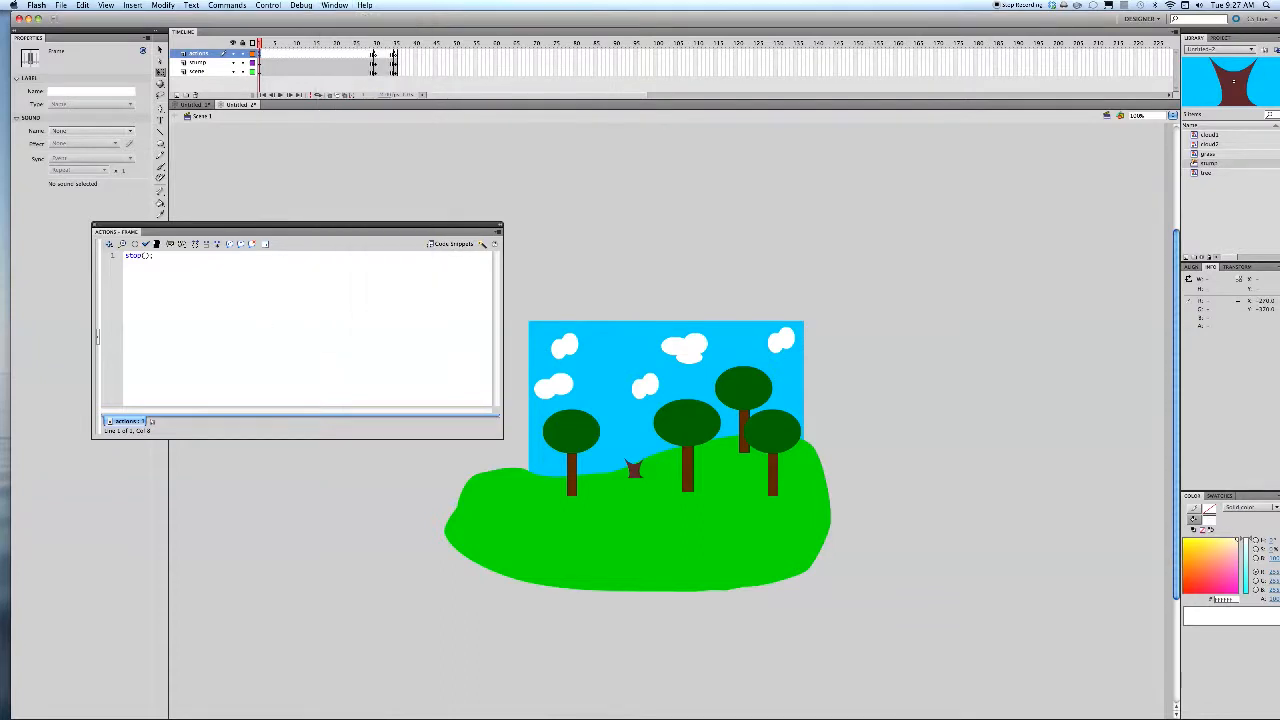
left_click(450, 247)
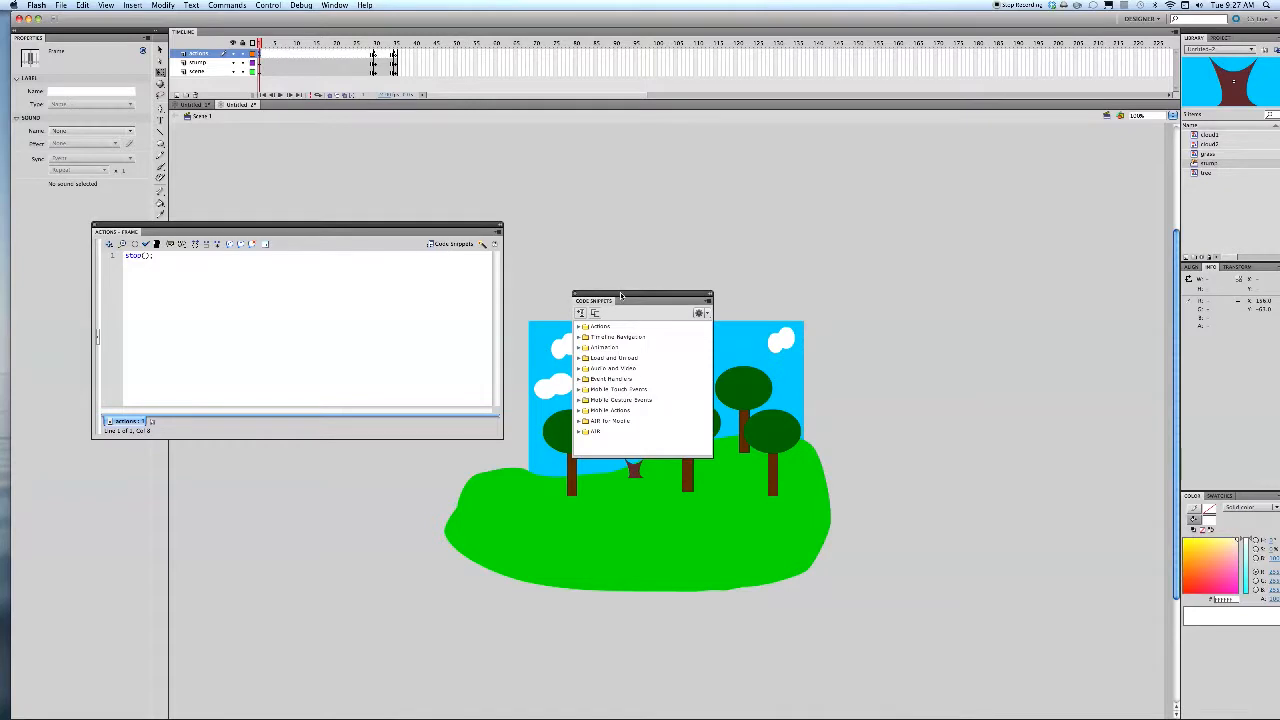
left_click_drag(620, 296, 86, 120)
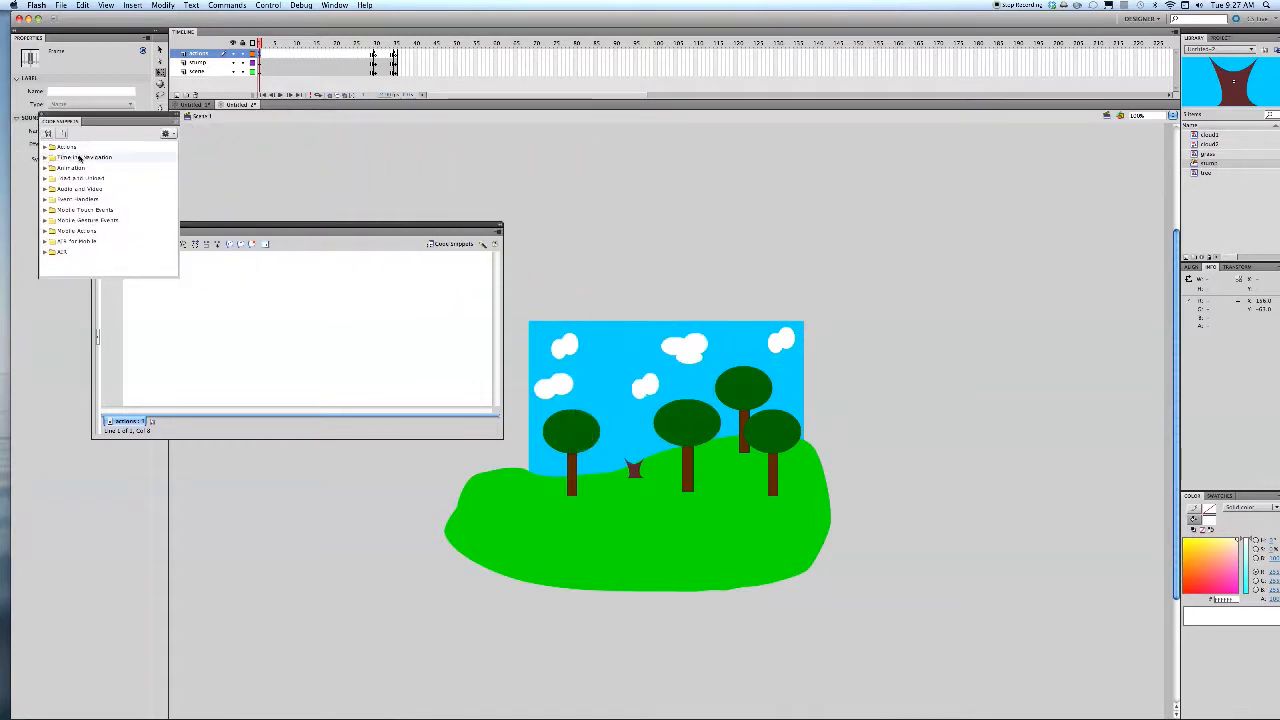
left_click(44, 161)
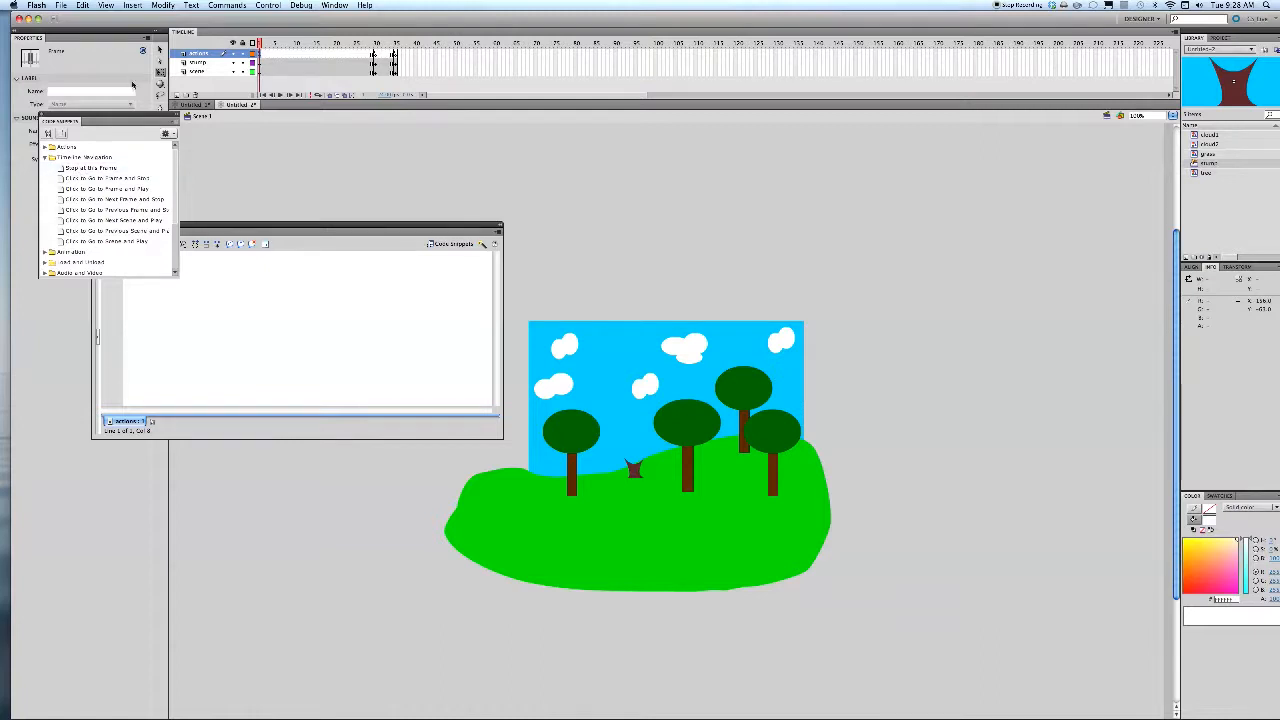
left_click_drag(133, 119, 582, 112)
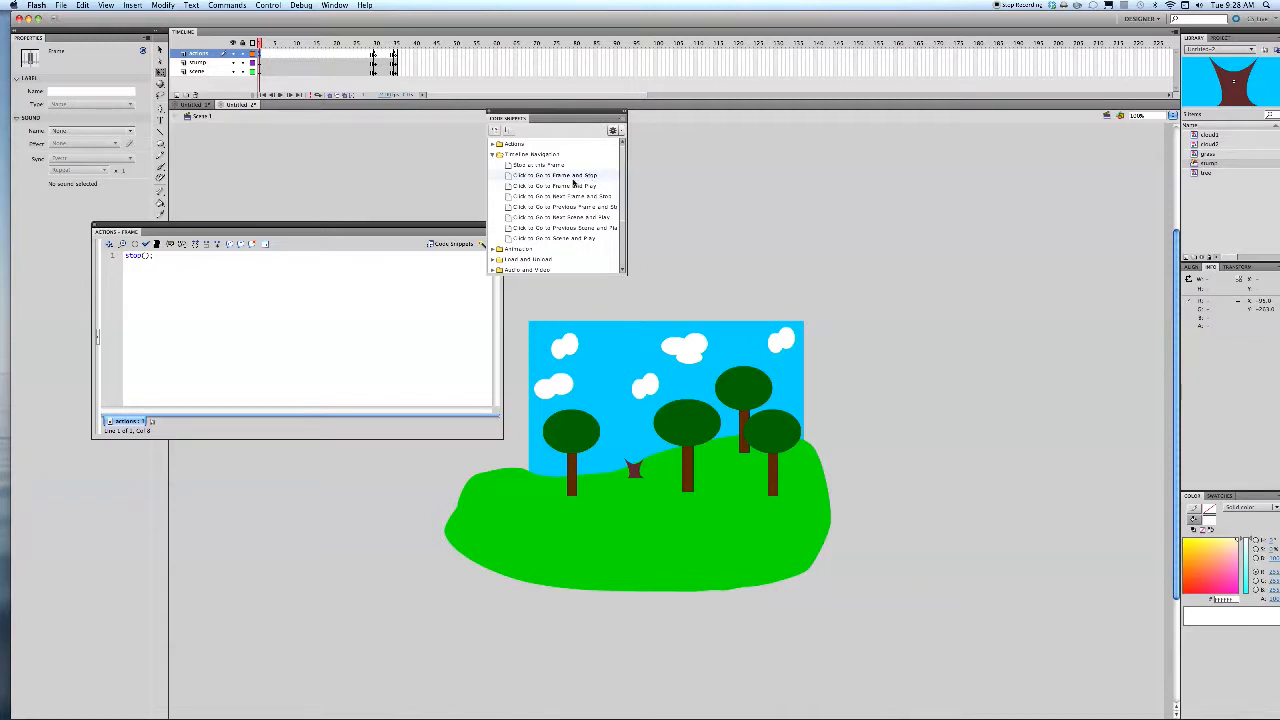
Apply the "Click to Go to Frame and Stop" snippet to the tree stump on frame 1, with the instance name button_1.
double_click(508, 178)
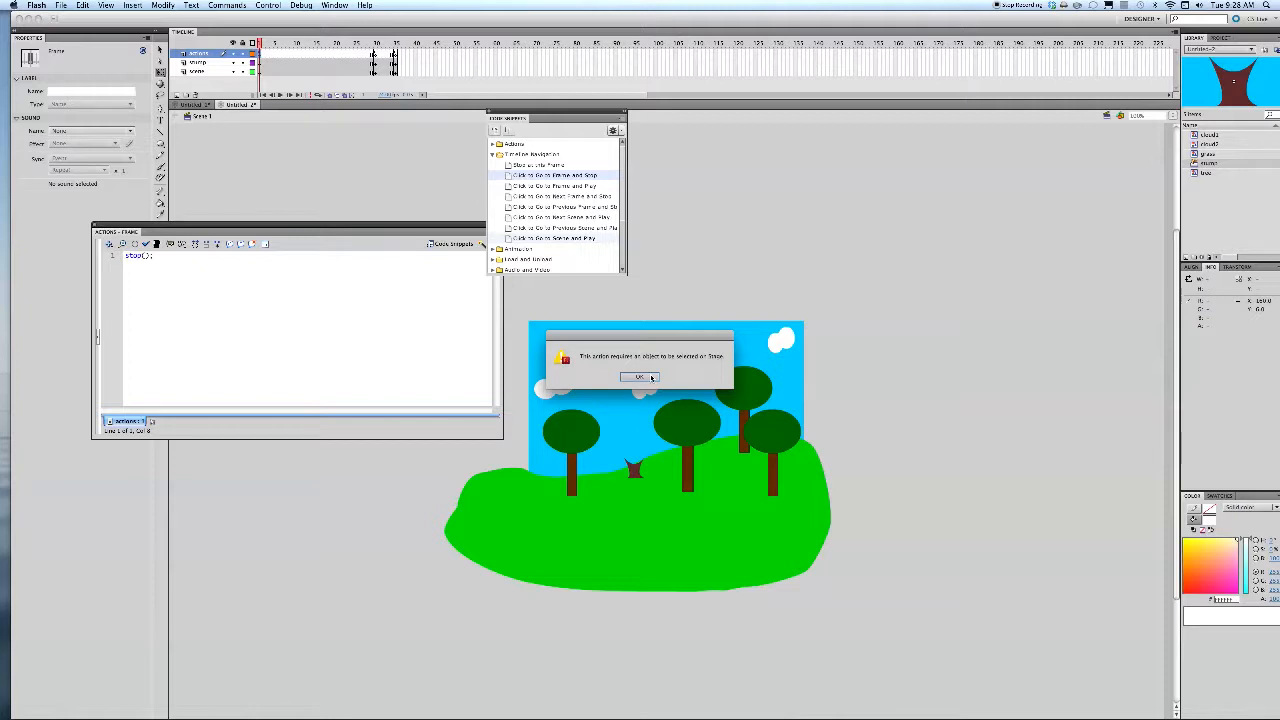
left_click(651, 378)
left_click(259, 62)
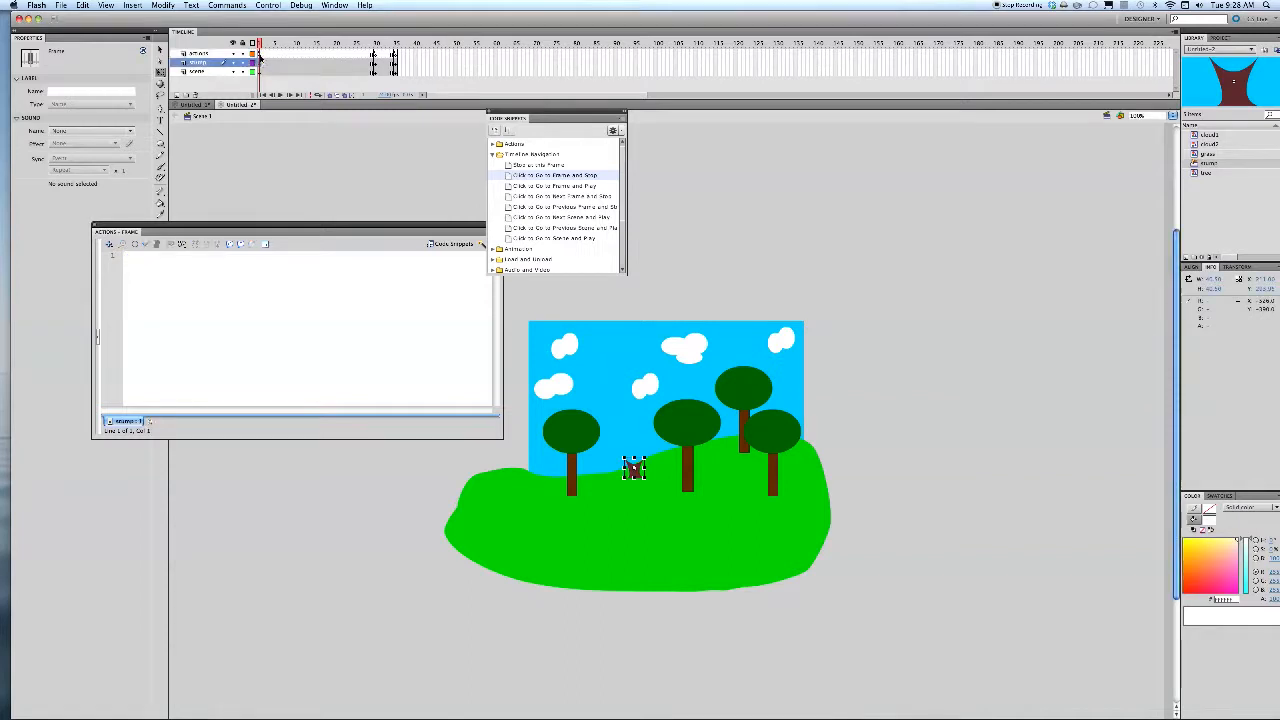
left_click(259, 53)
left_click(634, 474)
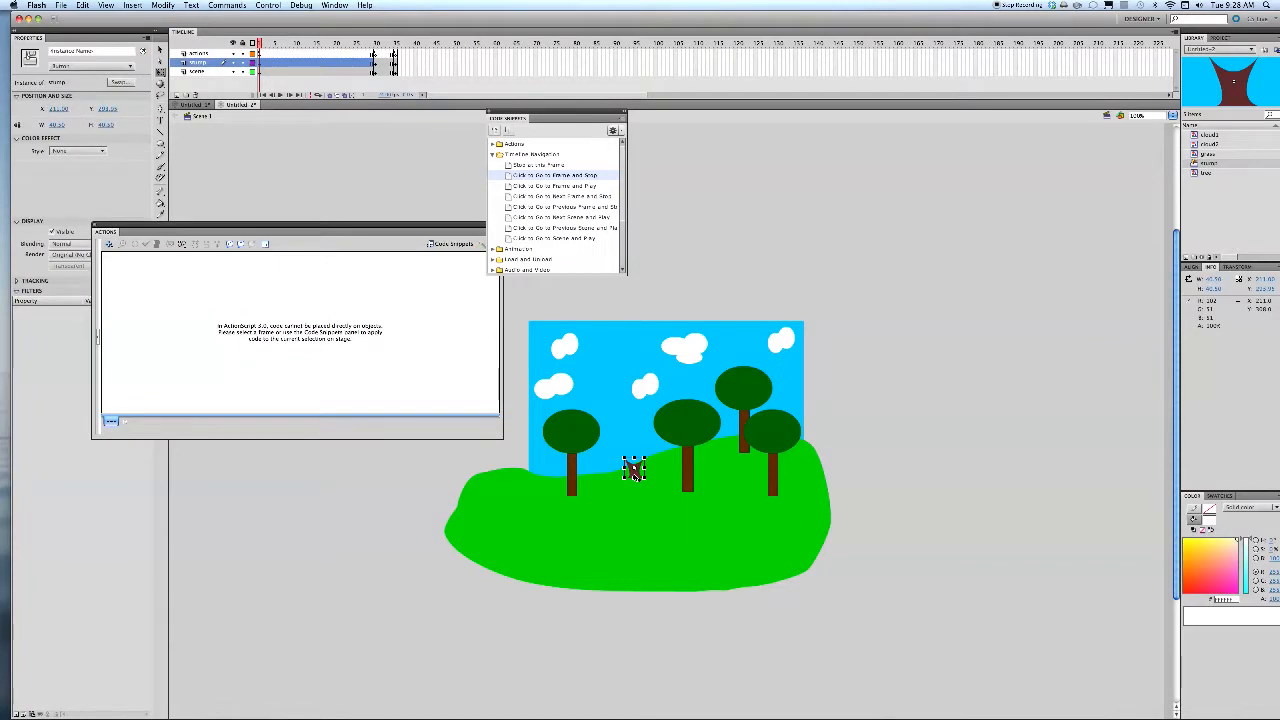
double_click(570, 175)
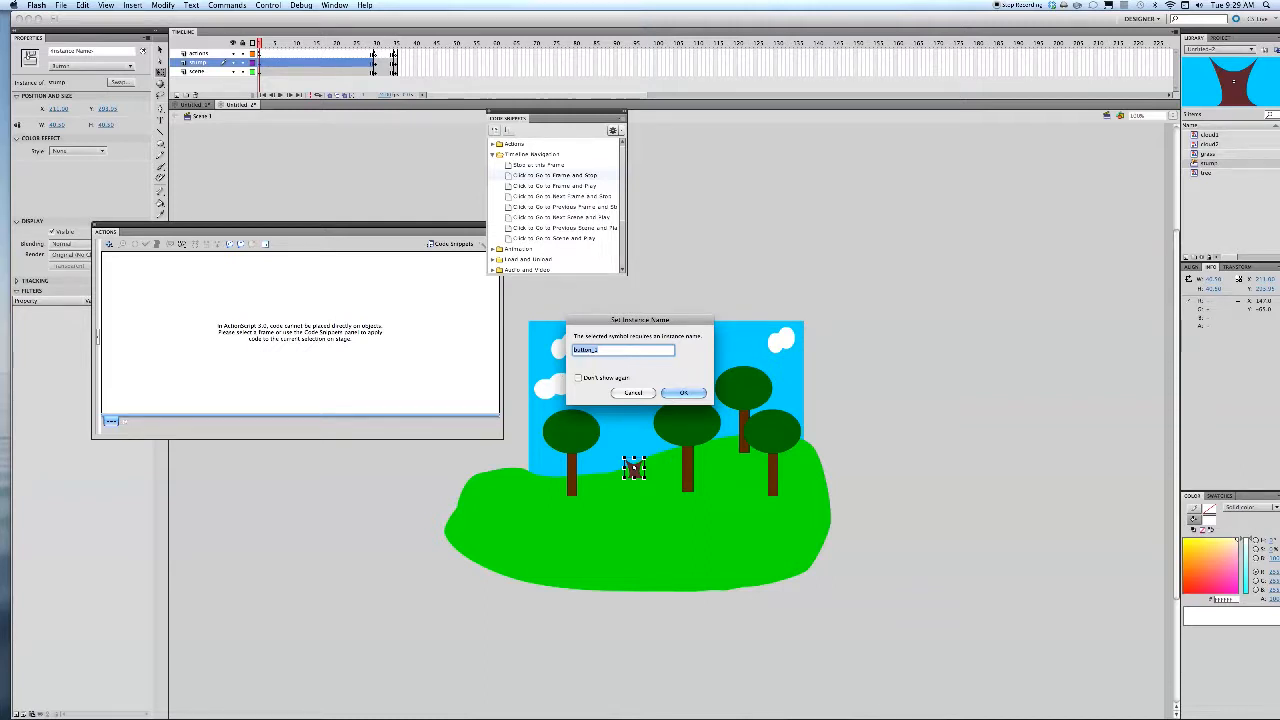
left_click(671, 393)
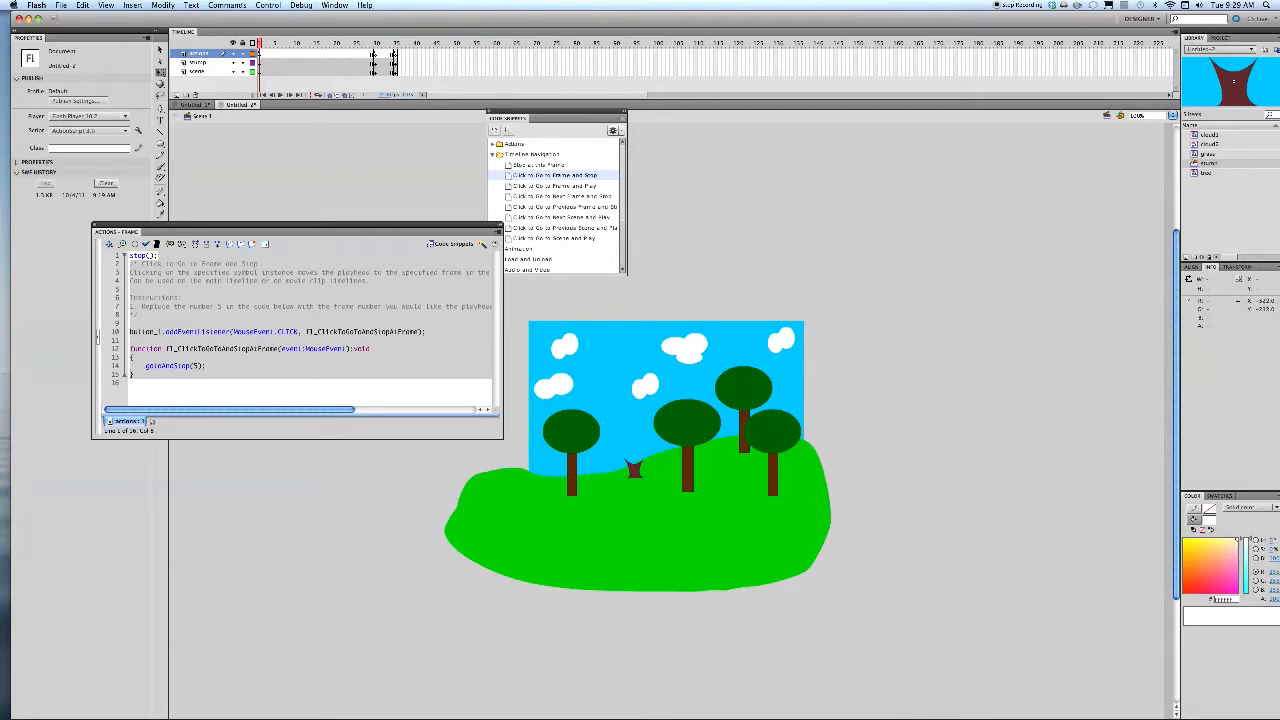
Set the gotoAndStop target in the frame 1 script to frame 30.
left_click(170, 342)
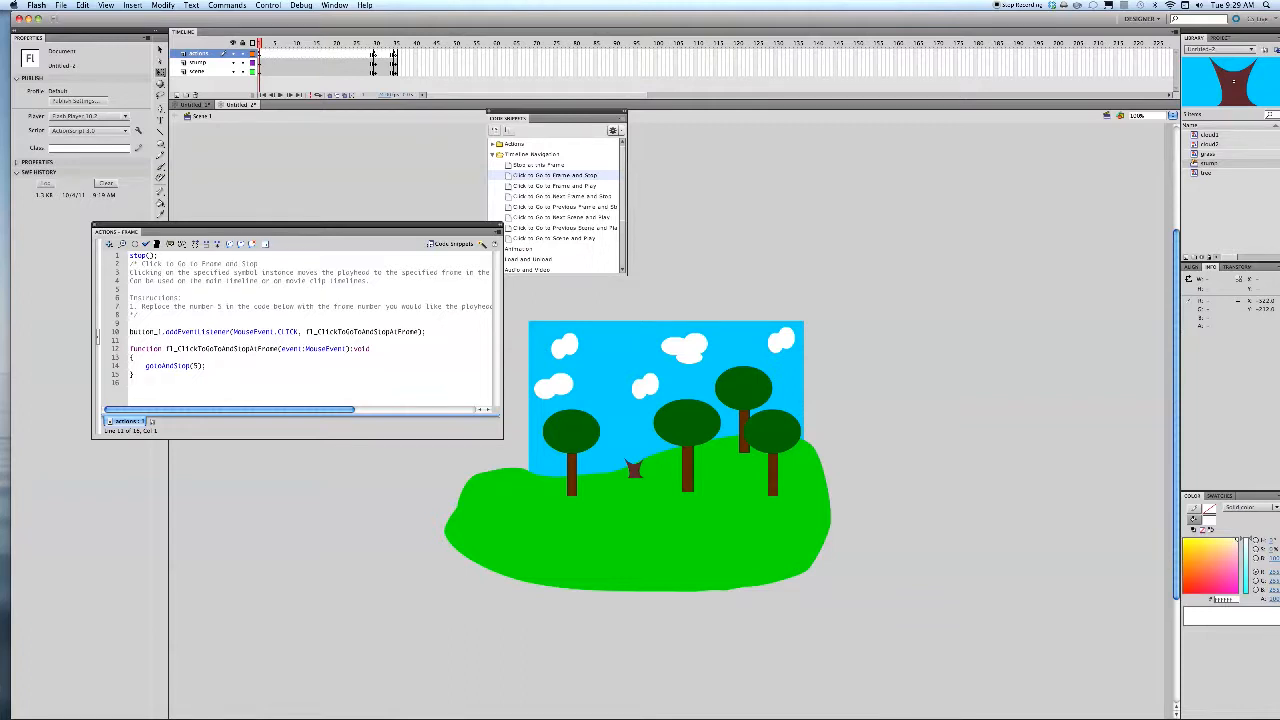
left_click_drag(146, 366, 190, 367)
left_click(194, 366)
double_click(198, 366)
type("30")
left_click(261, 54)
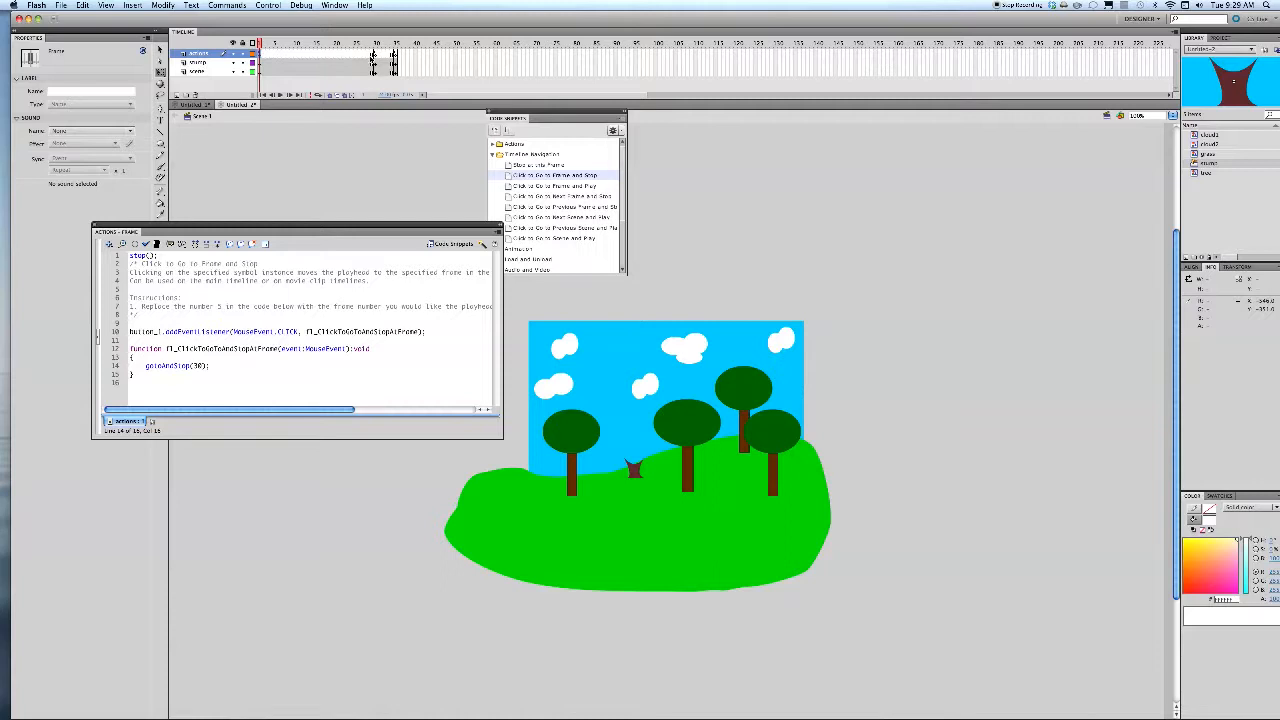
Apply the "Click to Go to Frame and Stop" snippet to the stump on frame 30 as button_2, with gotoAndStop target 35.
left_click(376, 54)
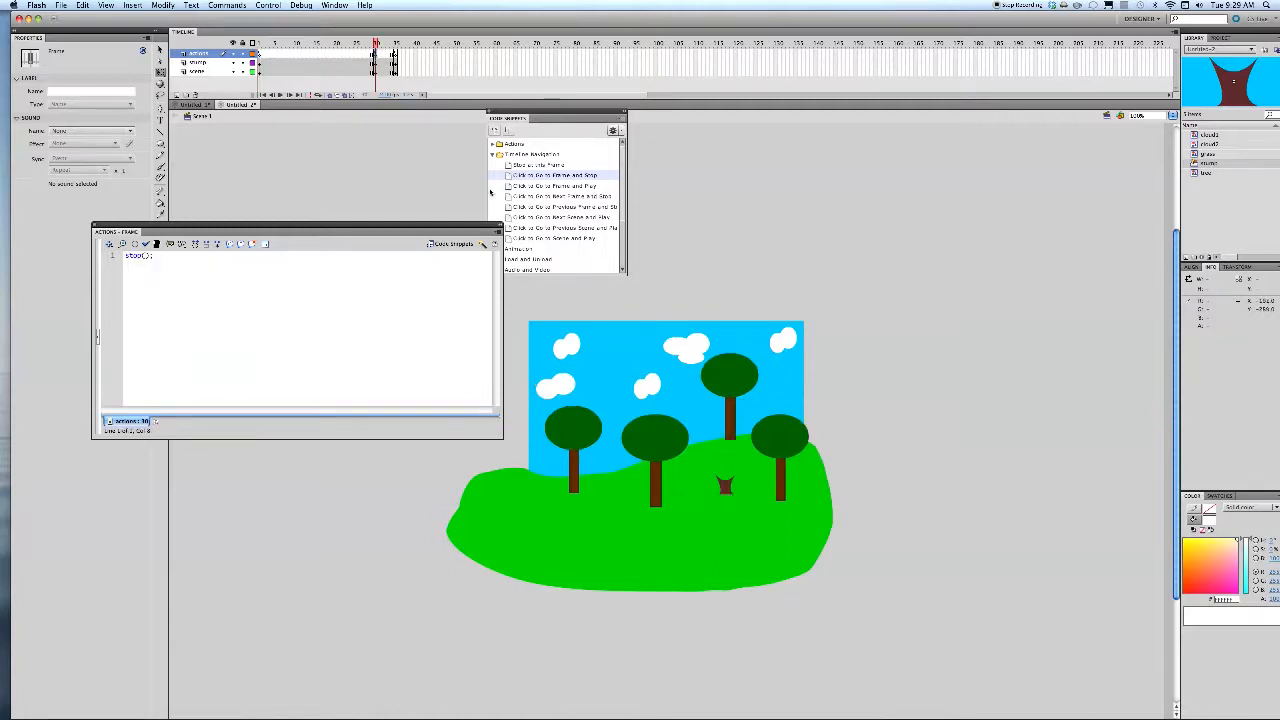
left_click(724, 487)
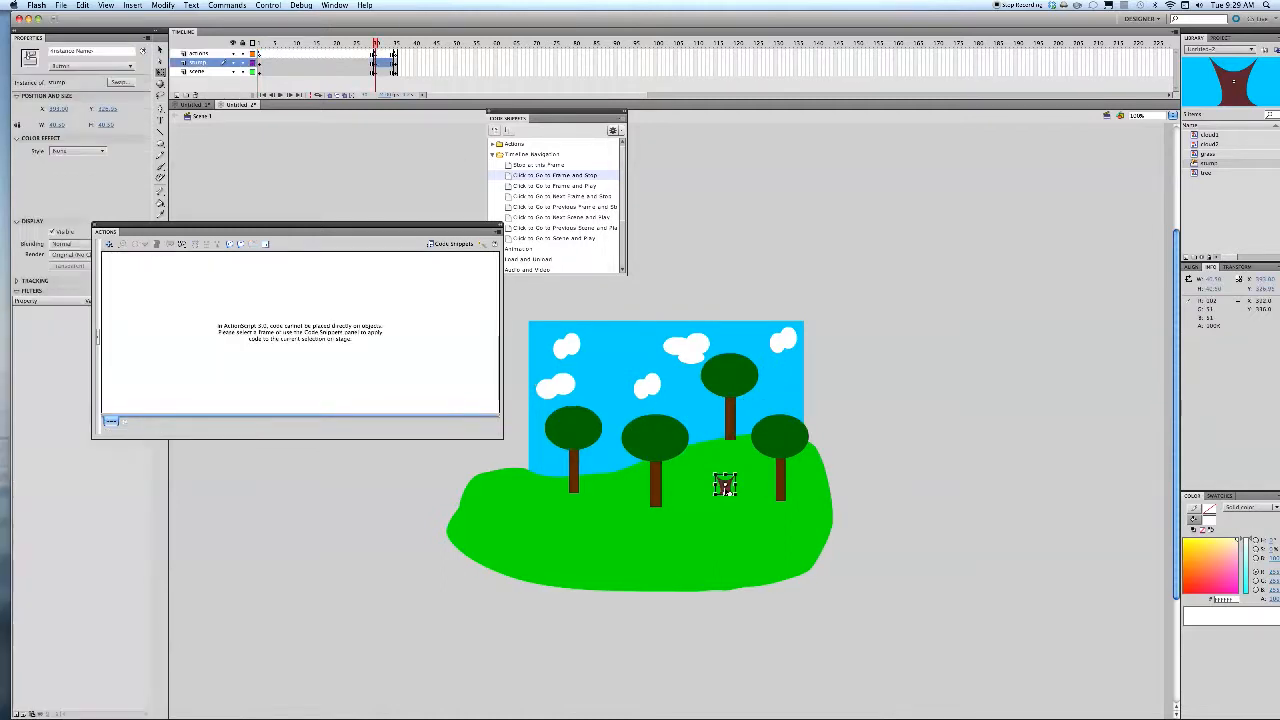
double_click(530, 176)
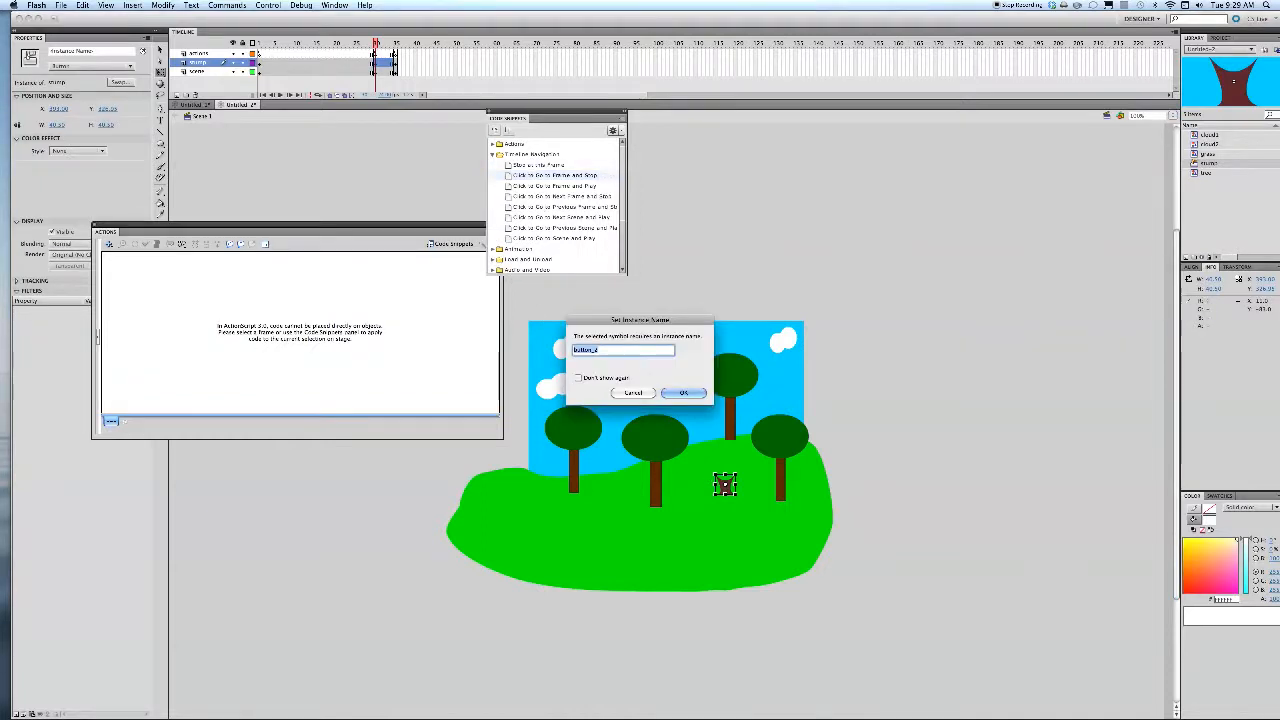
left_click(681, 393)
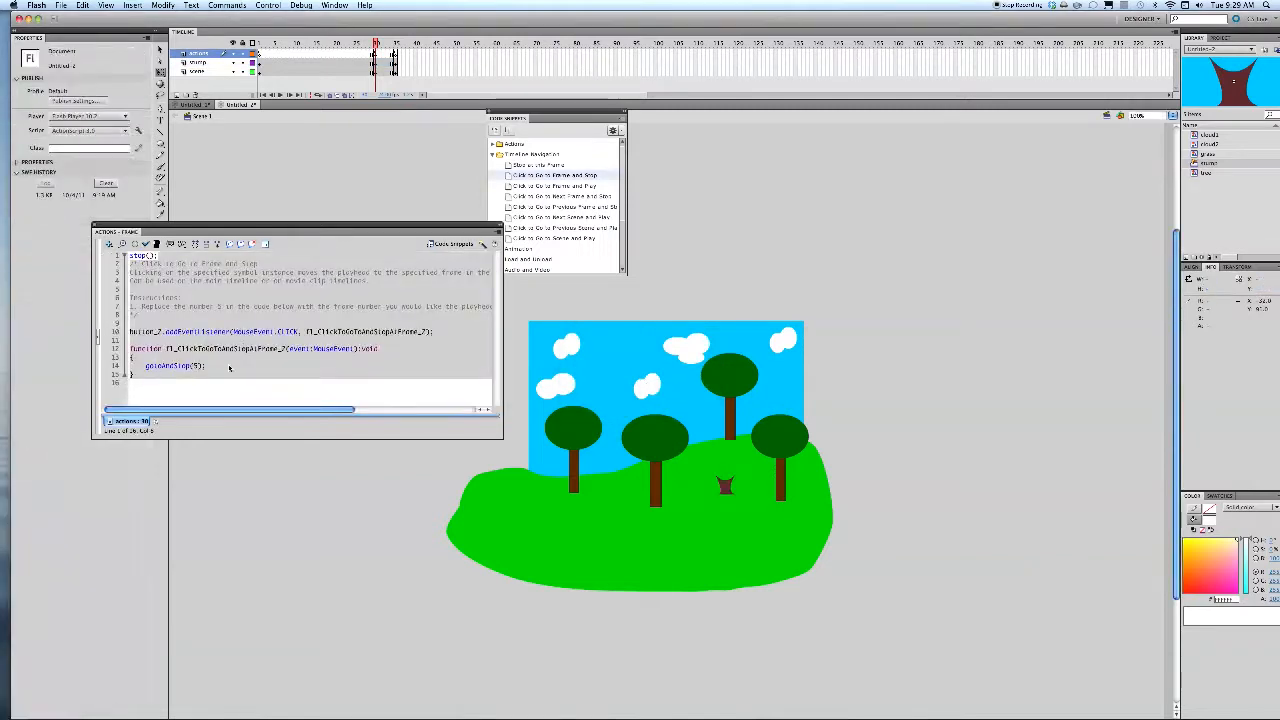
left_click(192, 366)
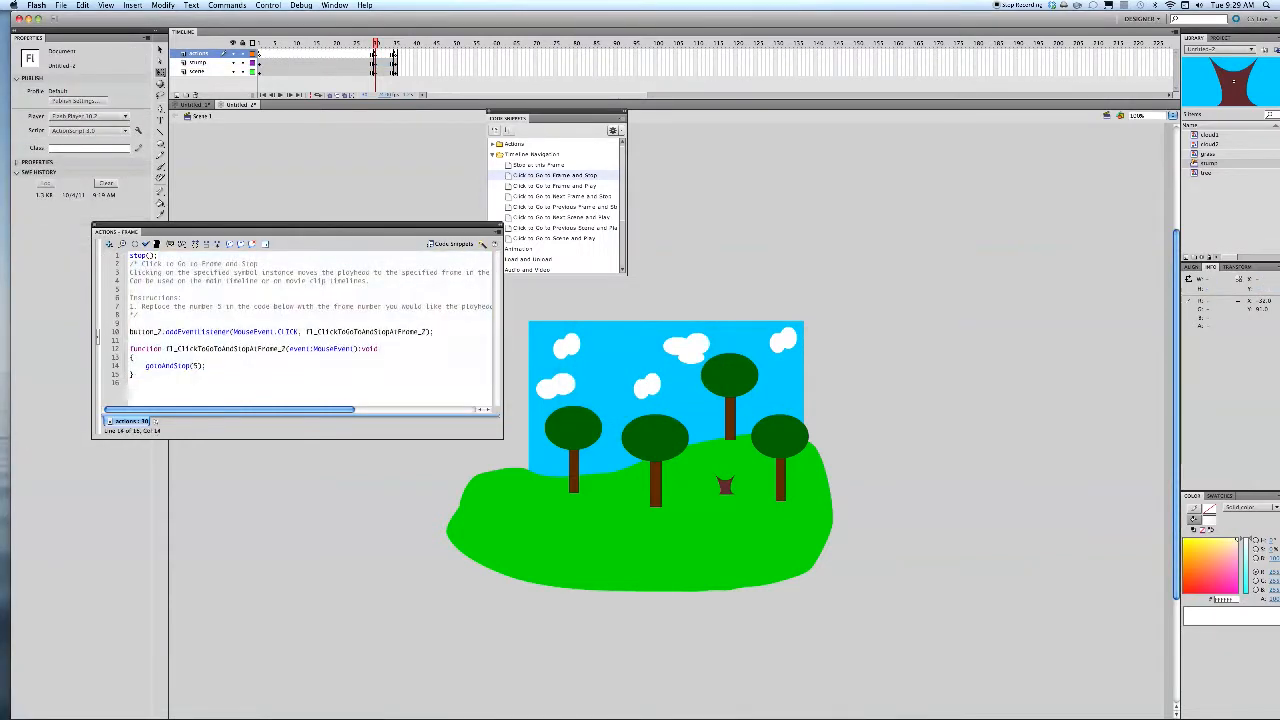
type("3")
Apply the "Click to Go to Frame and Stop" snippet to the frame 35 stump as button_3, target frame 1, and close the Actions window.
left_click(395, 53)
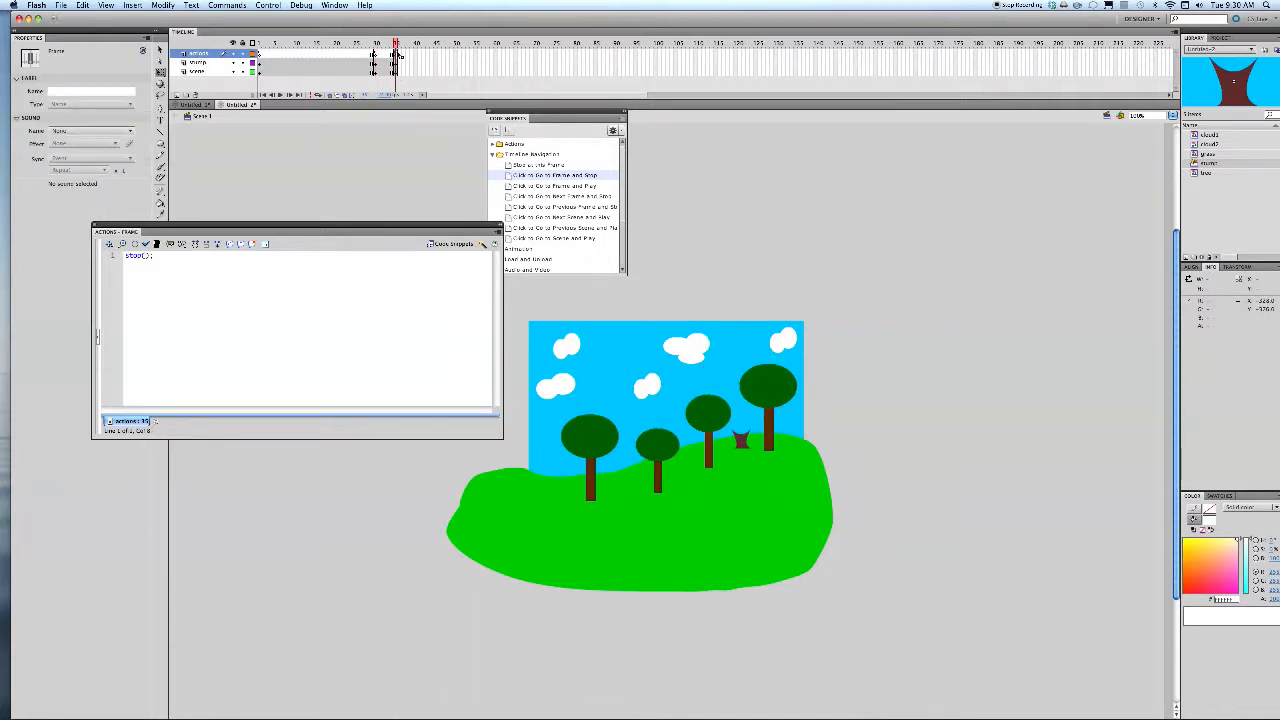
left_click(742, 444)
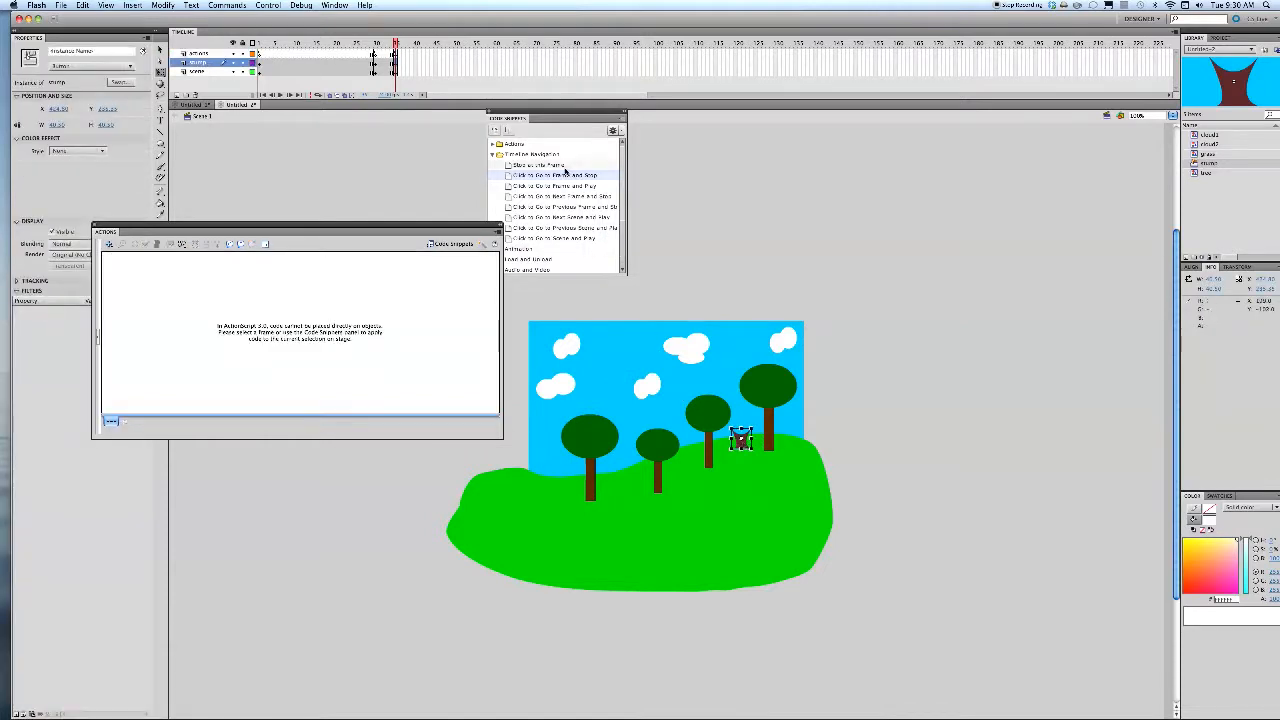
double_click(565, 174)
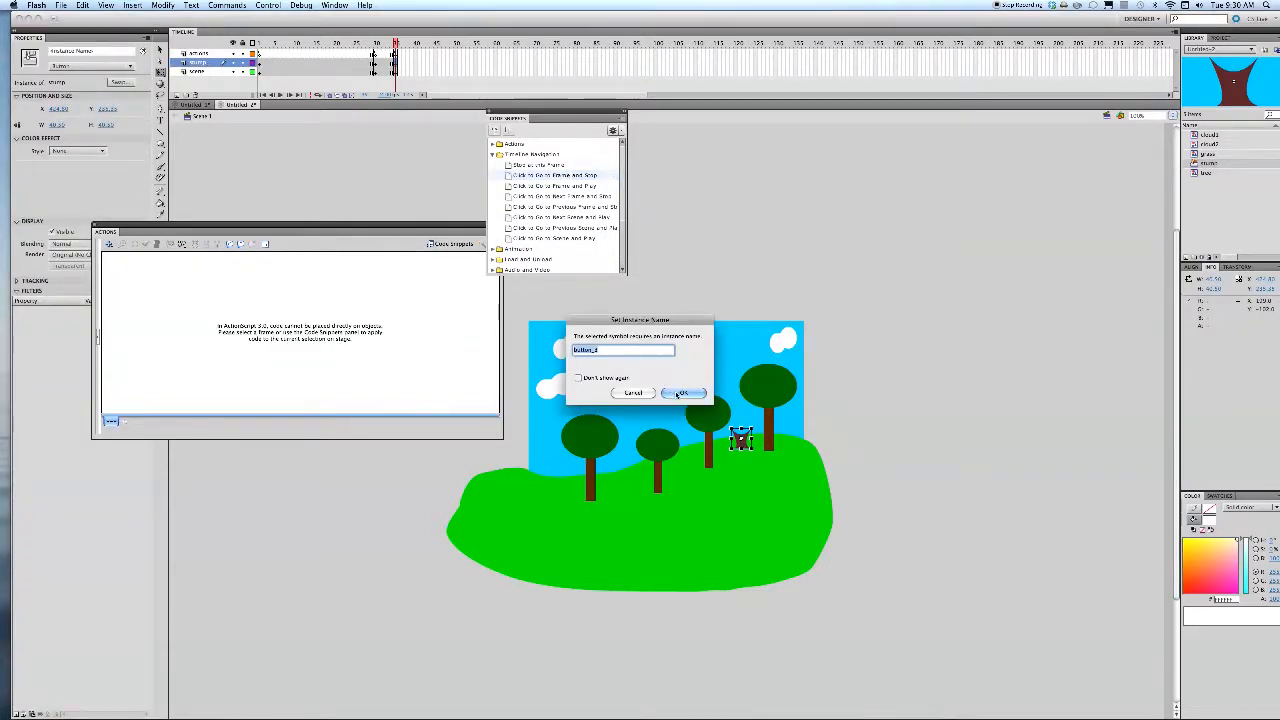
left_click(677, 393)
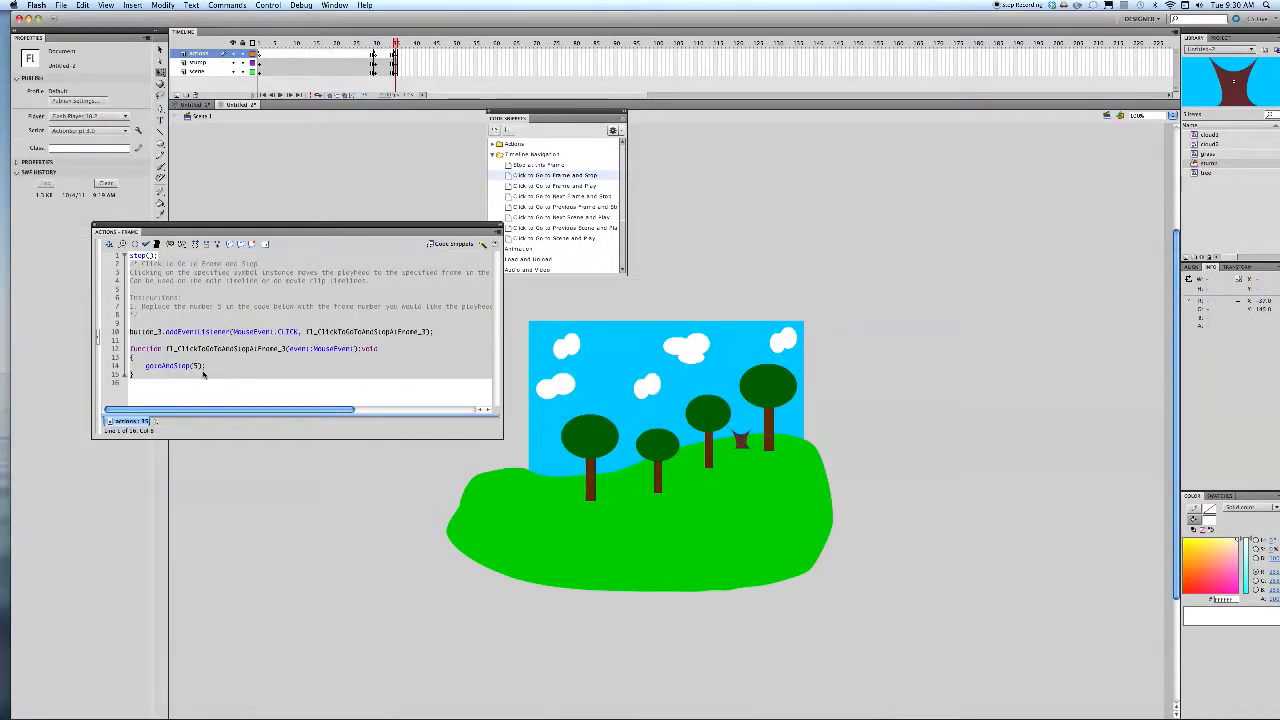
left_click(193, 366)
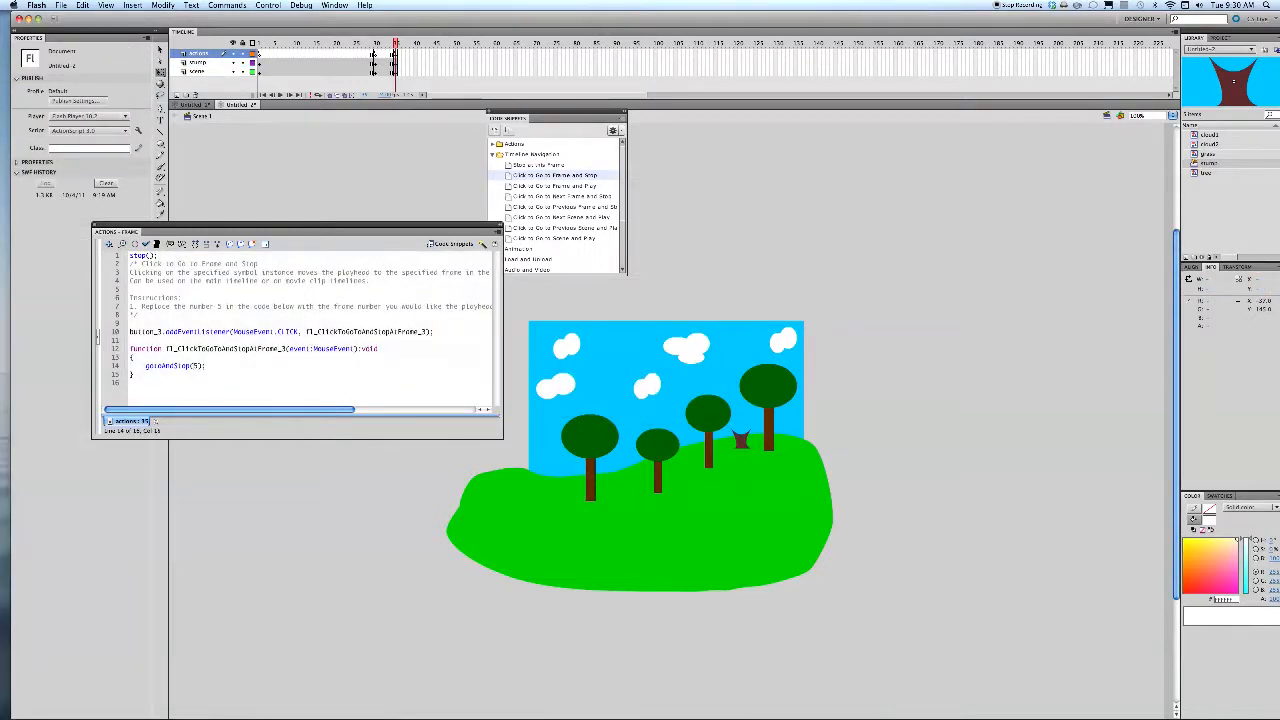
key("Delete")
type("1")
left_click(95, 227)
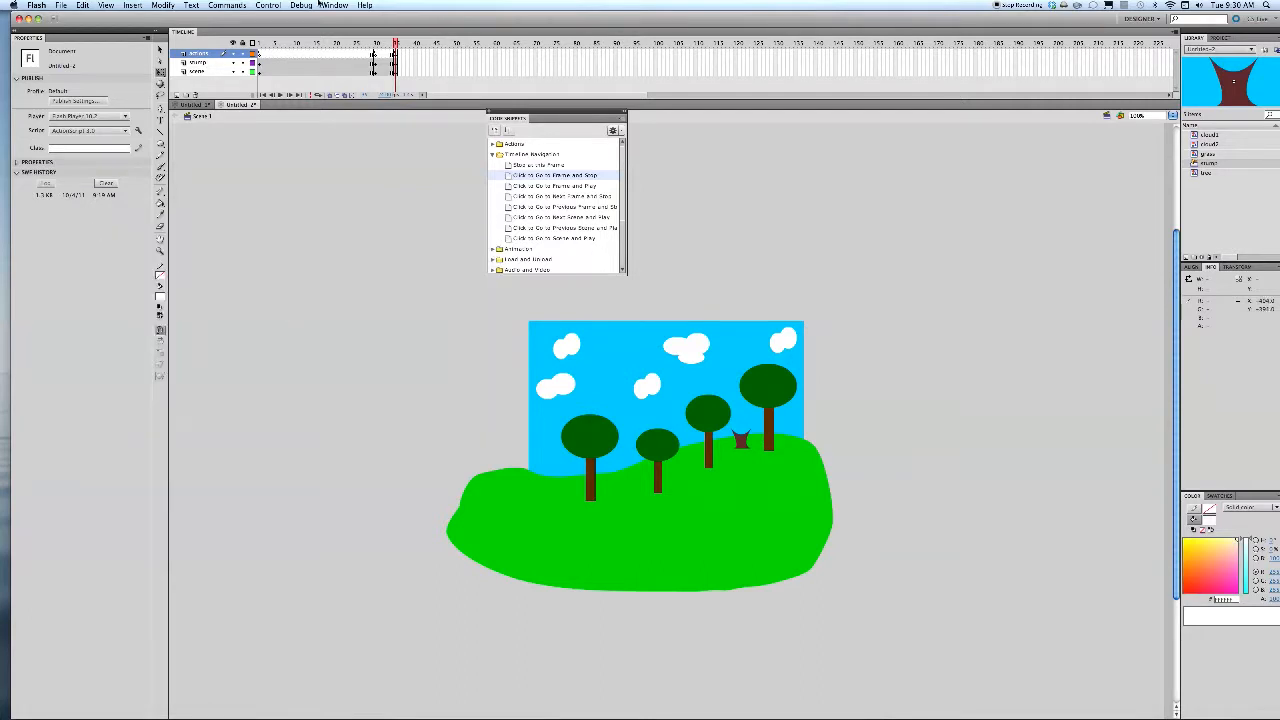
Run a test of the whole movie in a preview window.
left_click(279, 5)
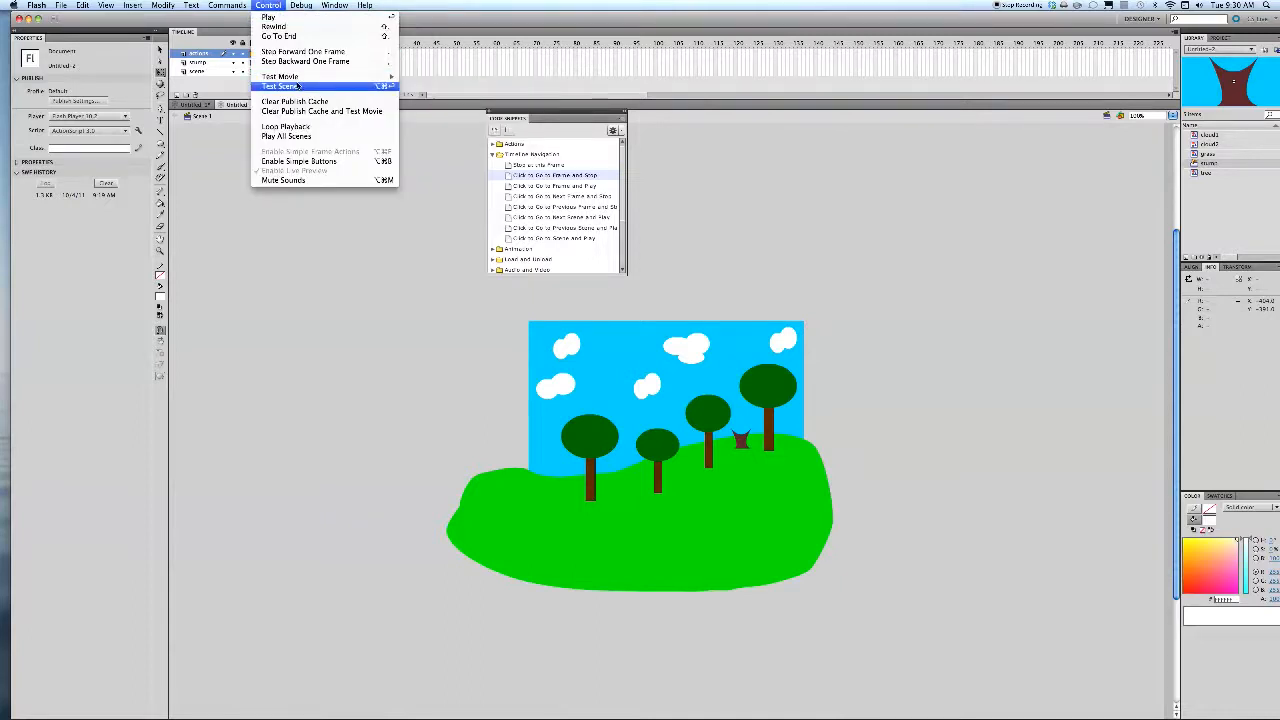
mouse_move(298, 77)
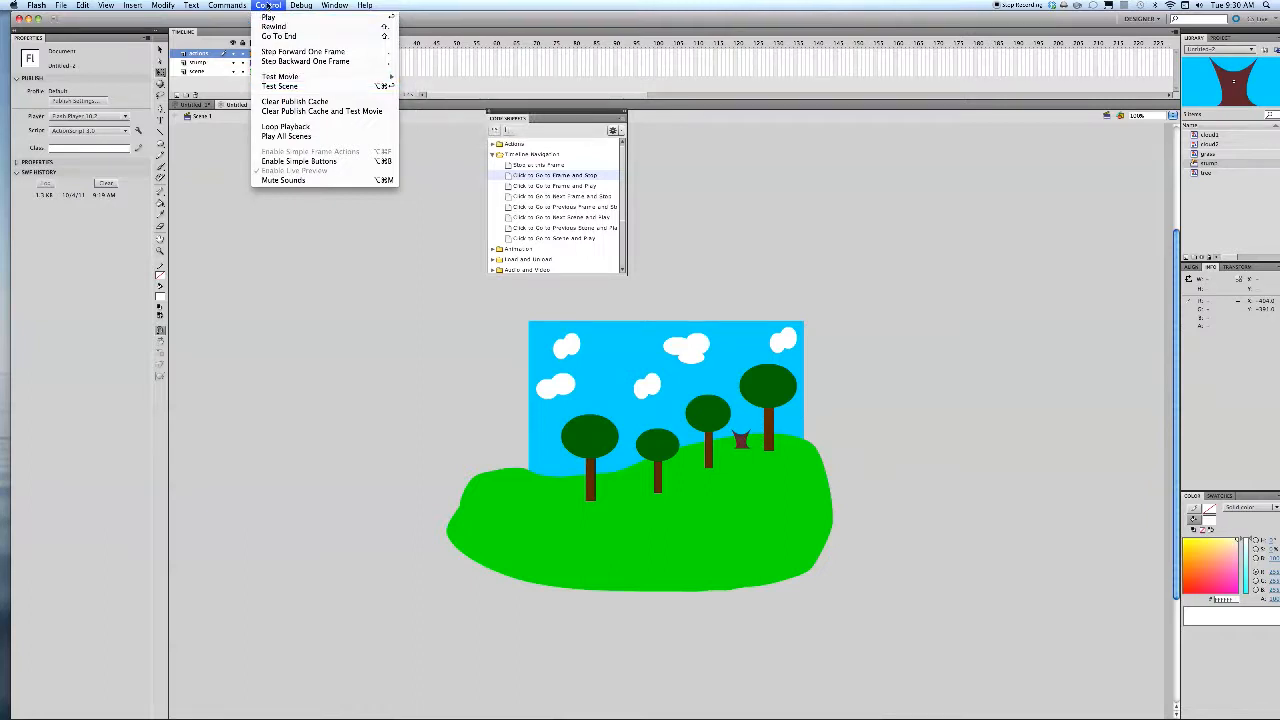
mouse_move(395, 77)
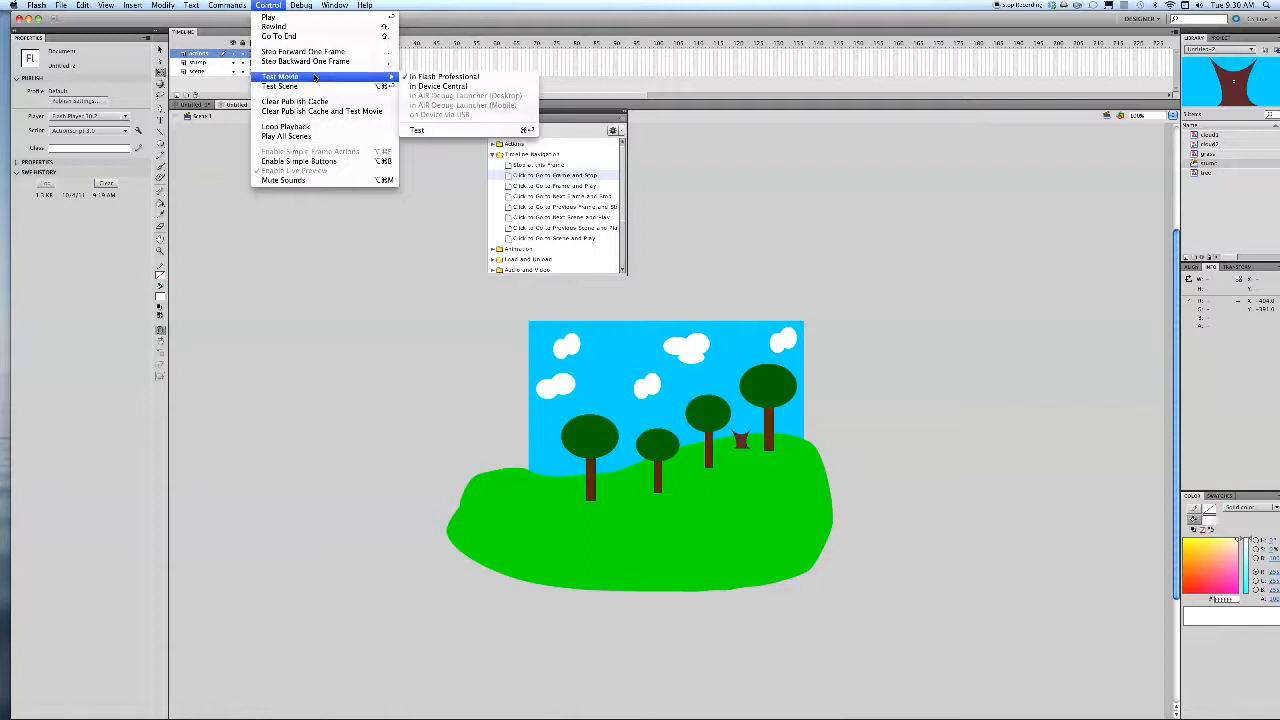
left_click(455, 131)
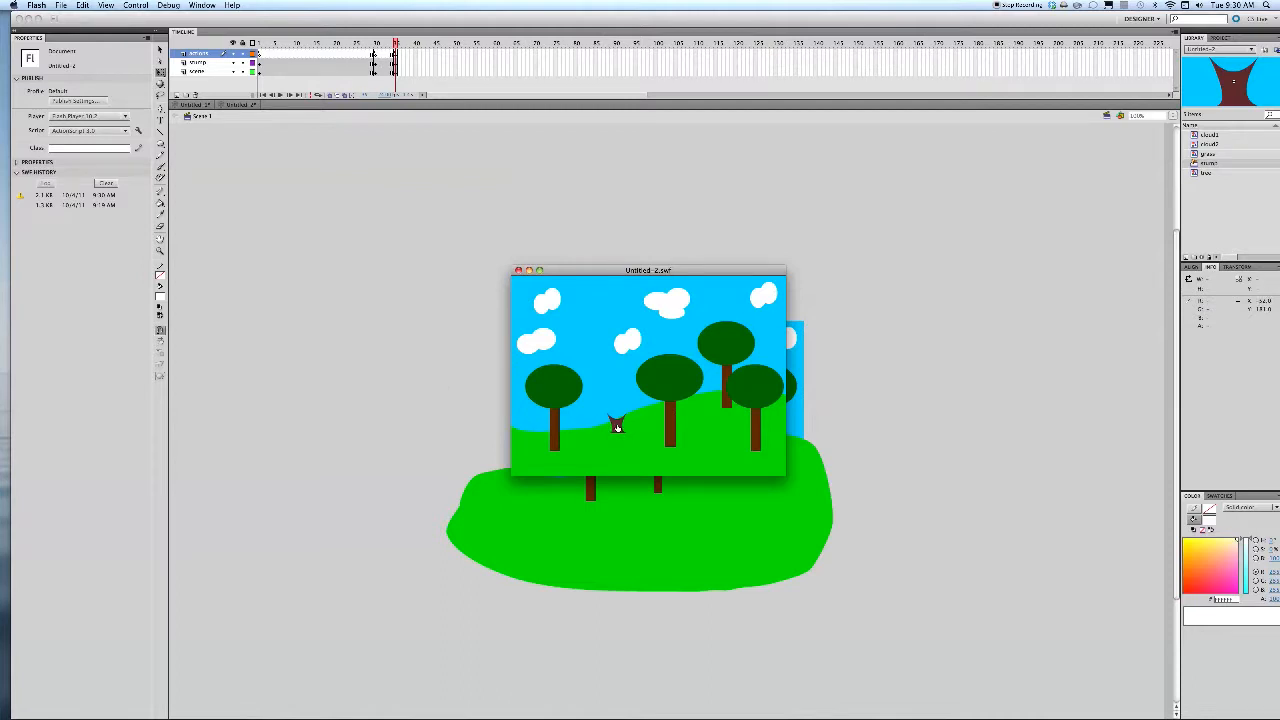
Try the tree stump button in each scene of the preview through repeated cycles, and close the preview.
left_click(617, 427)
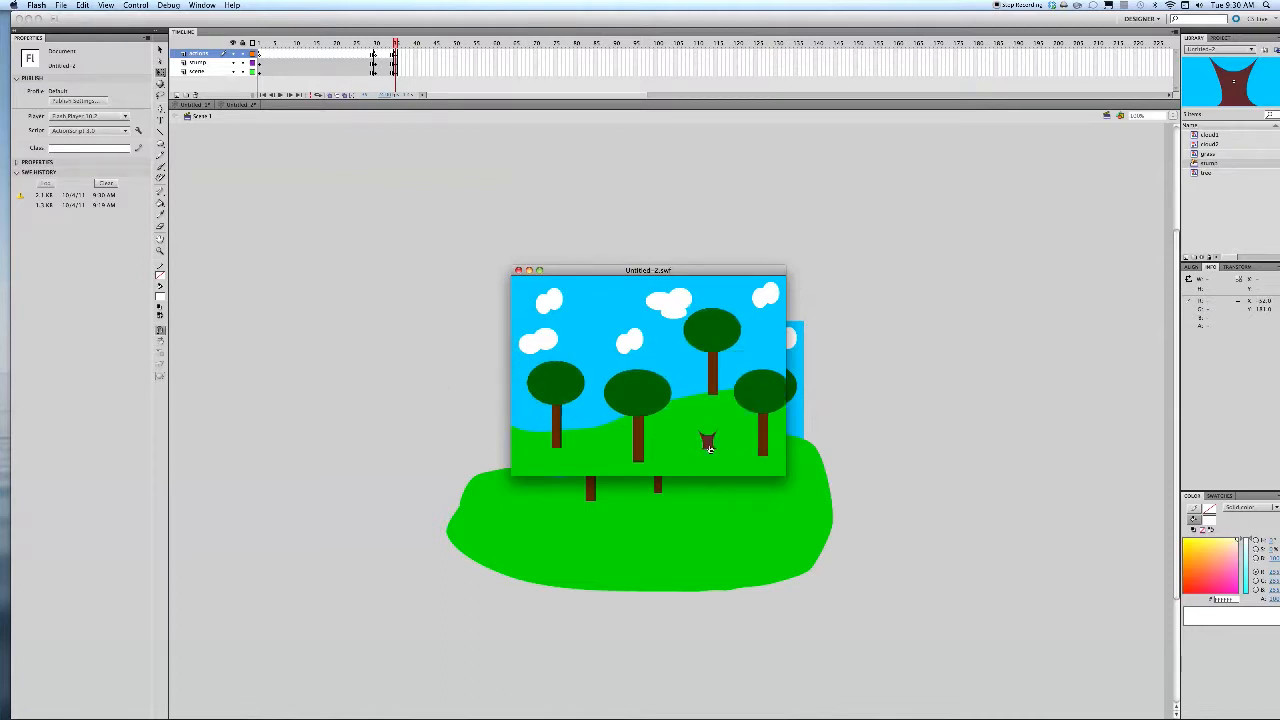
left_click(722, 388)
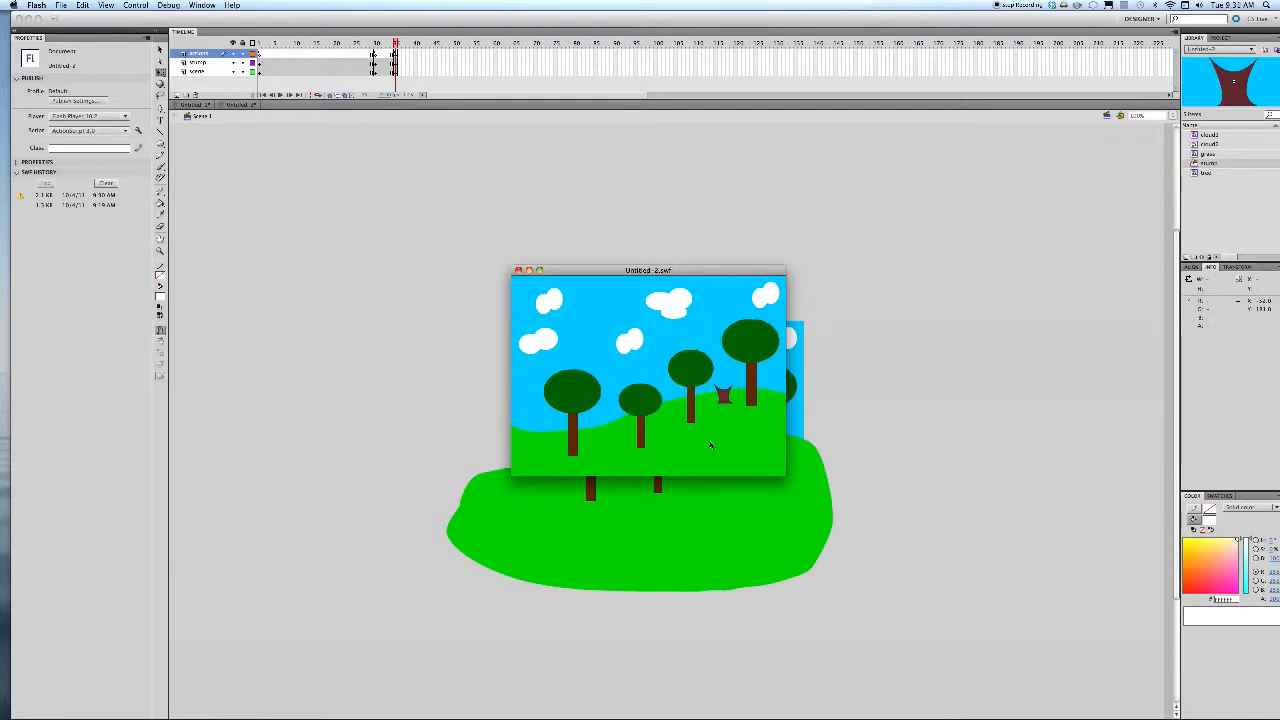
left_click(723, 391)
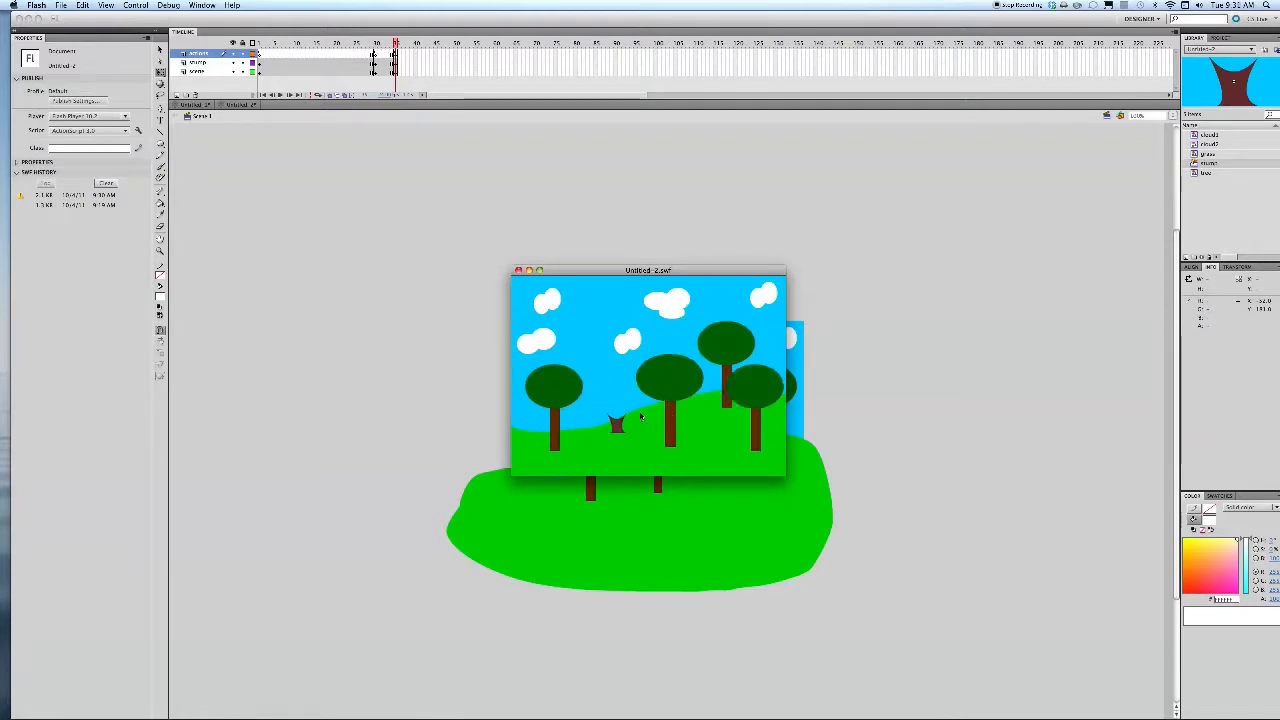
left_click(616, 424)
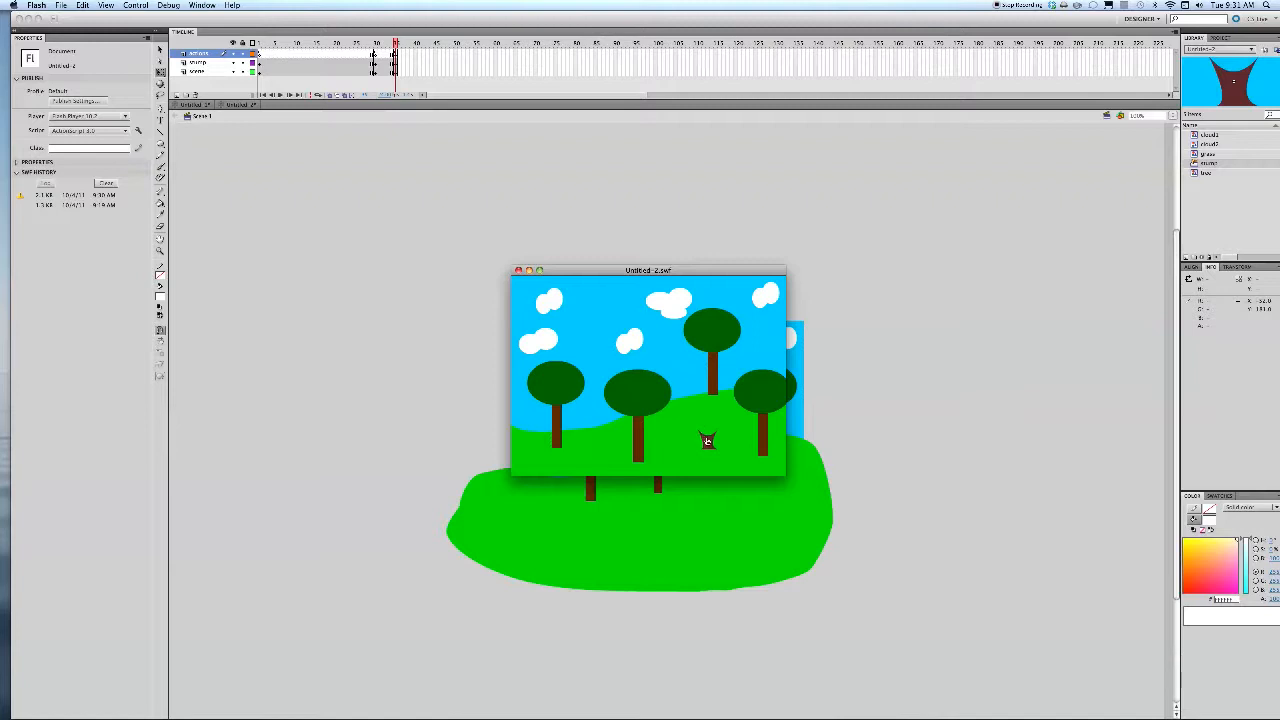
left_click(705, 440)
left_click(723, 402)
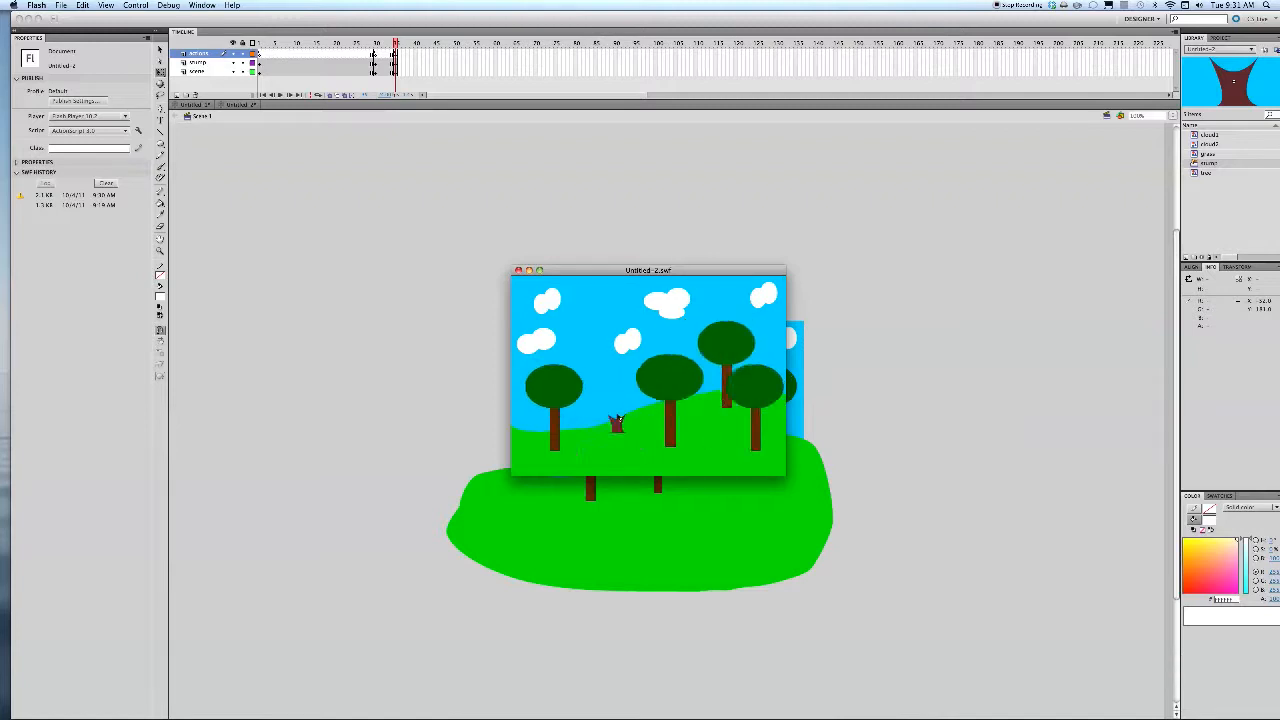
left_click(616, 424)
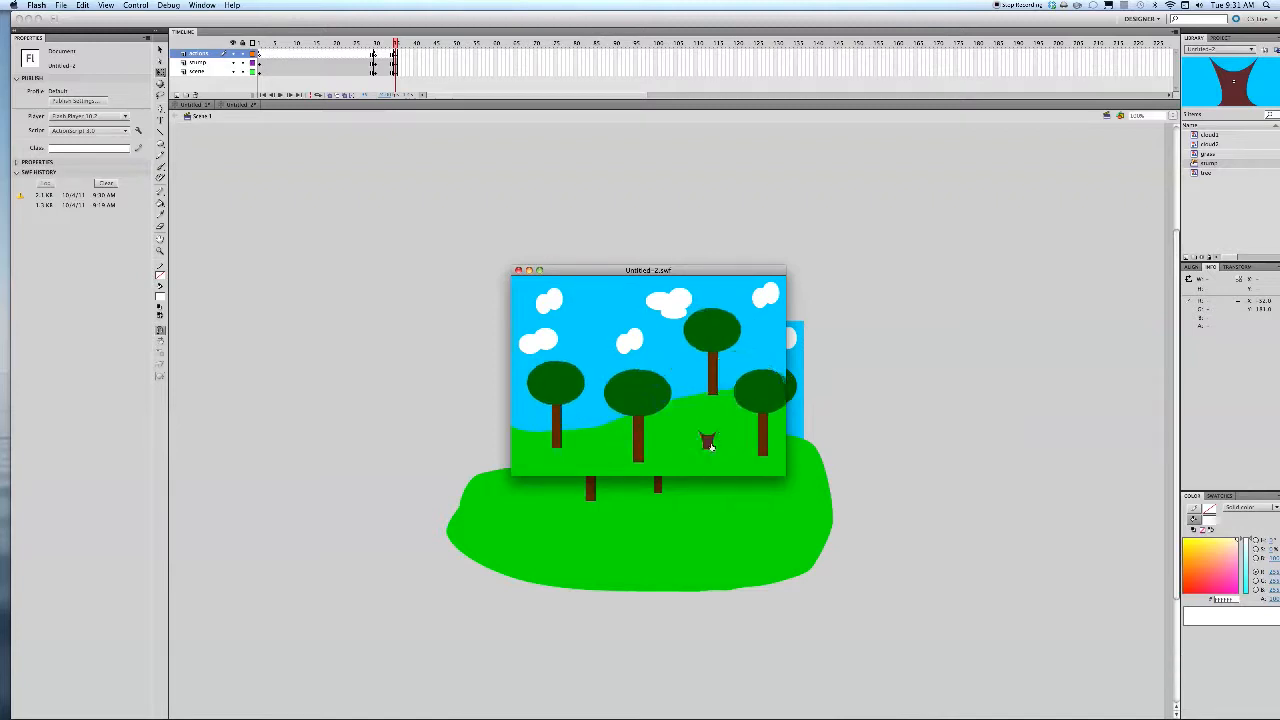
left_click(711, 448)
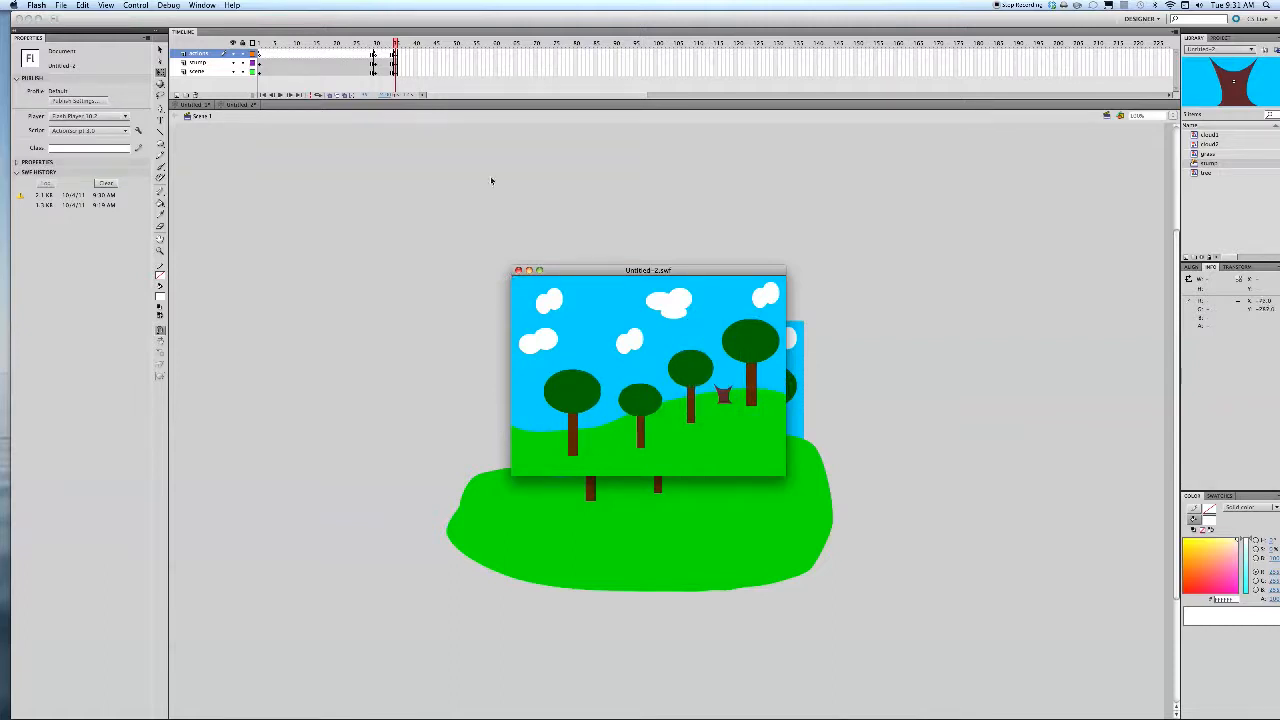
left_click(518, 271)
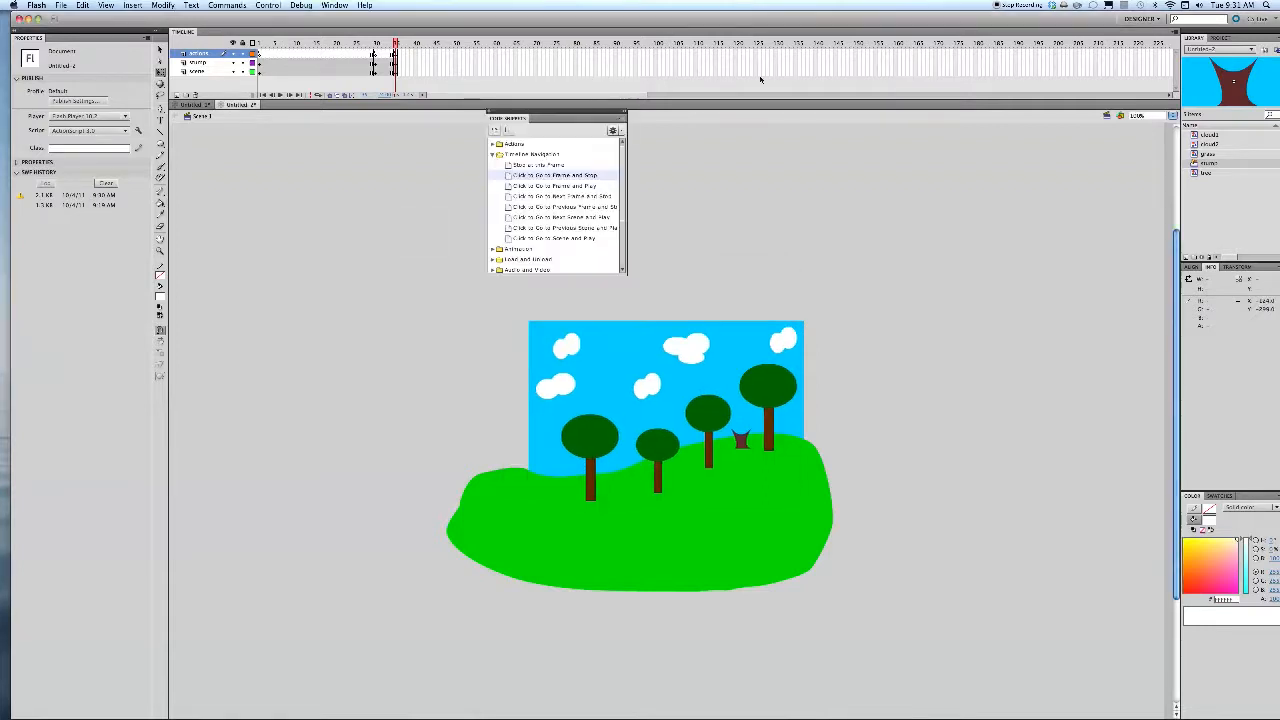